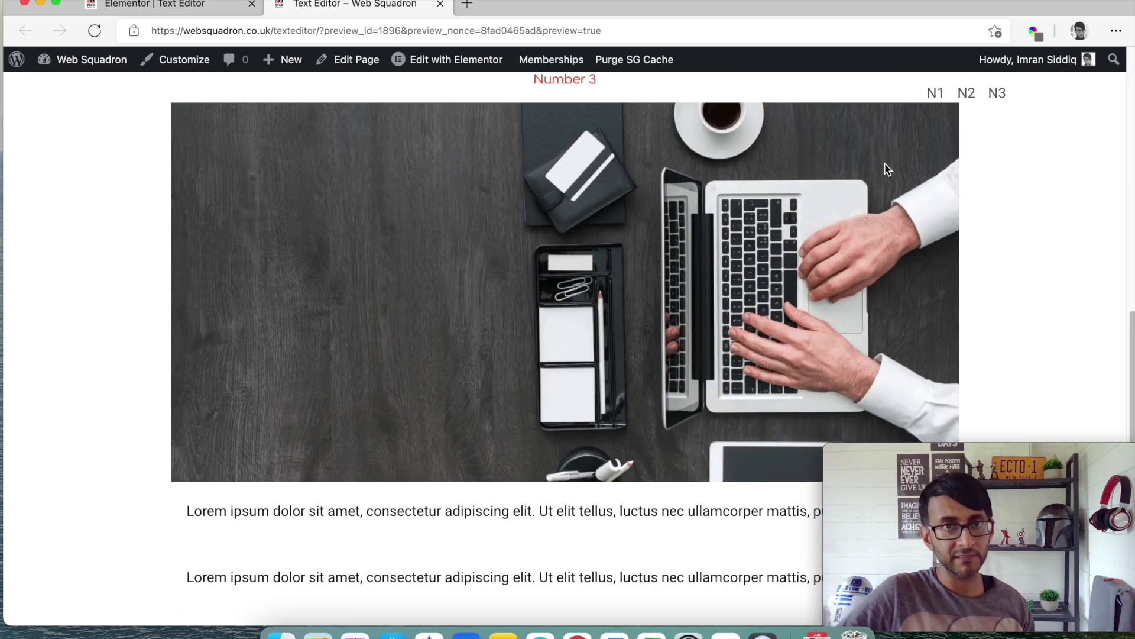
# Review the live preview page and the layout of the numbered sections in the Elementor editor
pyautogui.scroll(8, 824, 180)
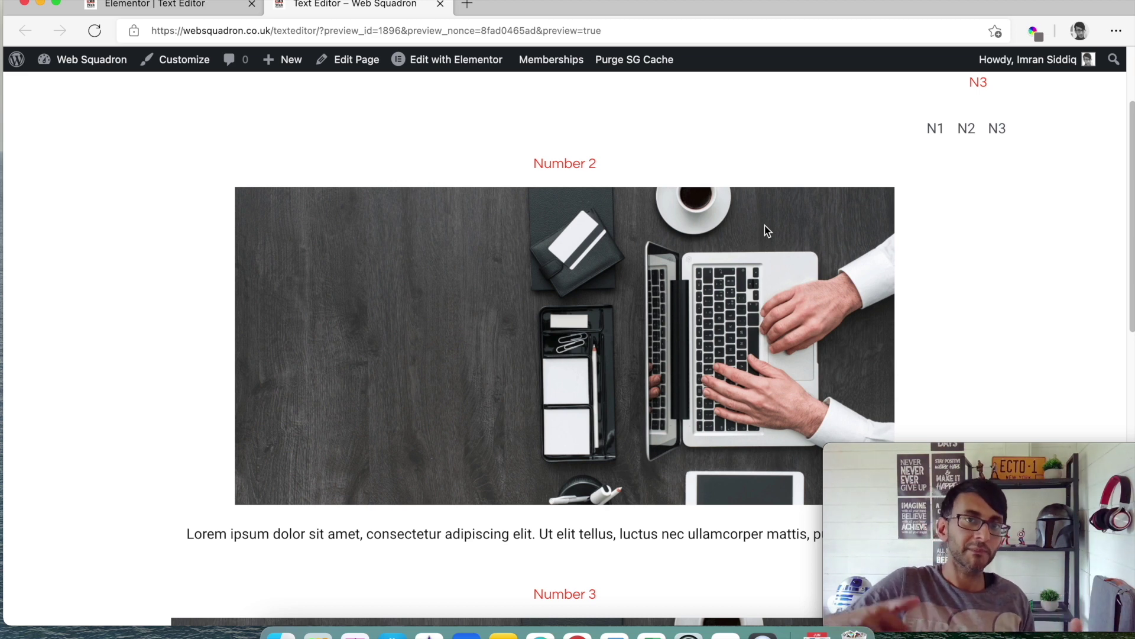
pyautogui.press('super+r')
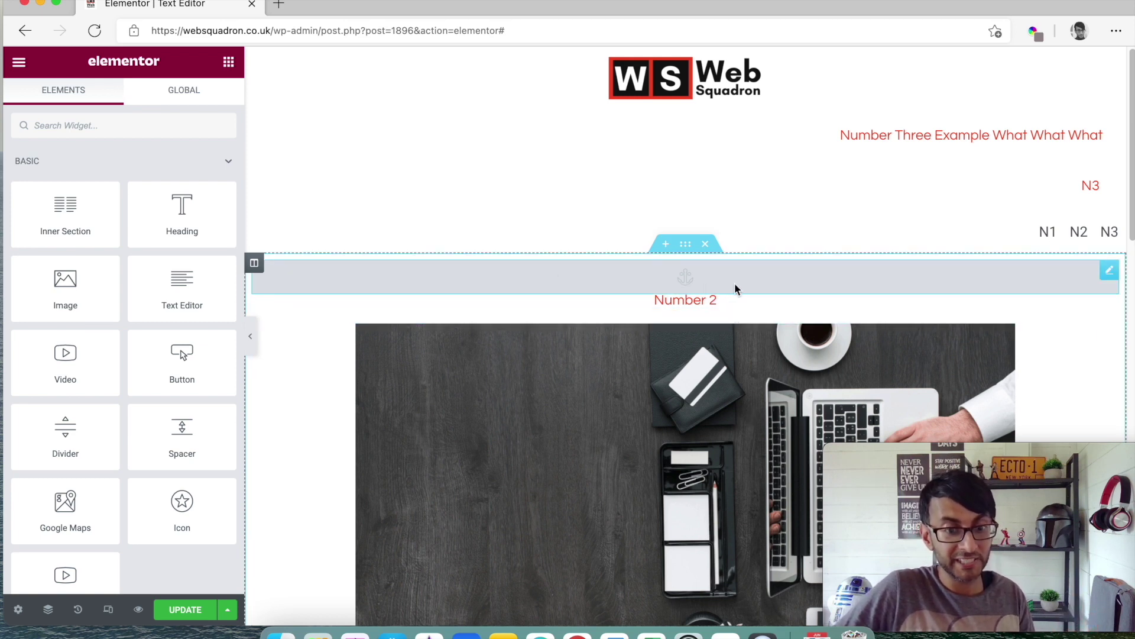
pyautogui.scroll(-10, 714, 384)
pyautogui.scroll(15, 715, 389)
pyautogui.scroll(-3, 751, 288)
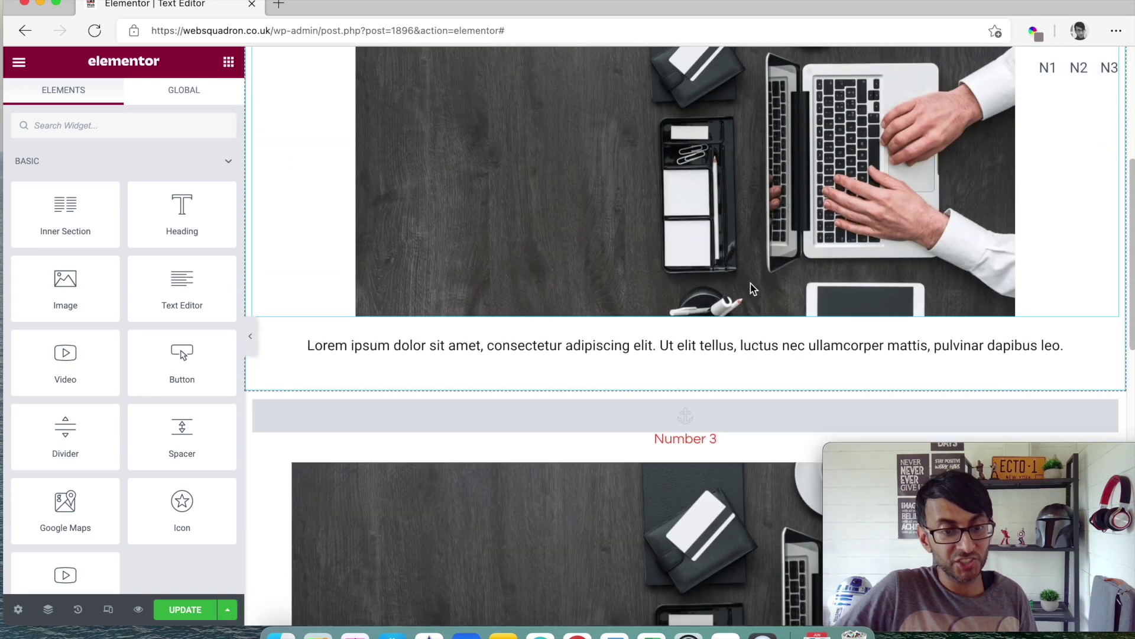
pyautogui.scroll(4, 751, 288)
pyautogui.scroll(1, 751, 288)
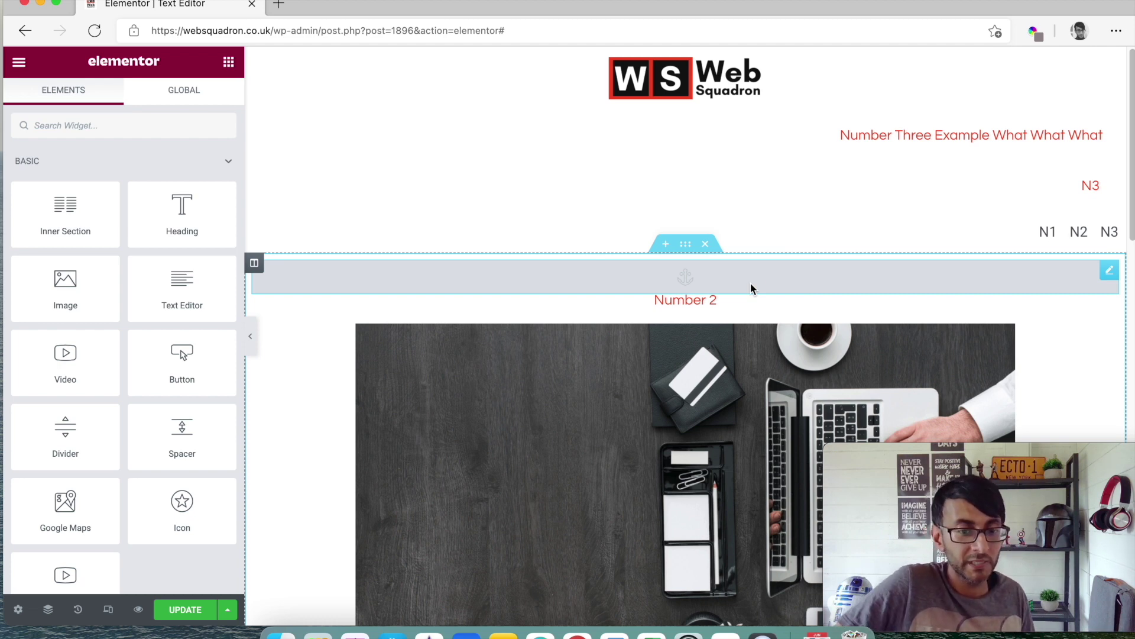
# Add a single-column section above the Number 2 section and set its content width to Full Width
pyautogui.click(666, 246)
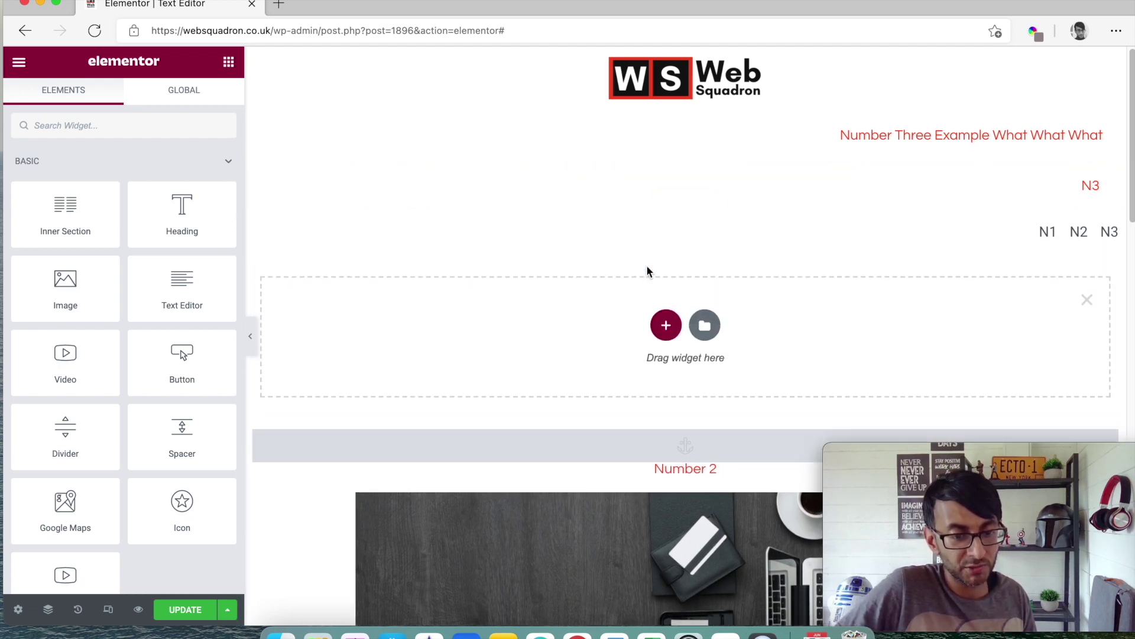
pyautogui.click(660, 330)
pyautogui.click(471, 368)
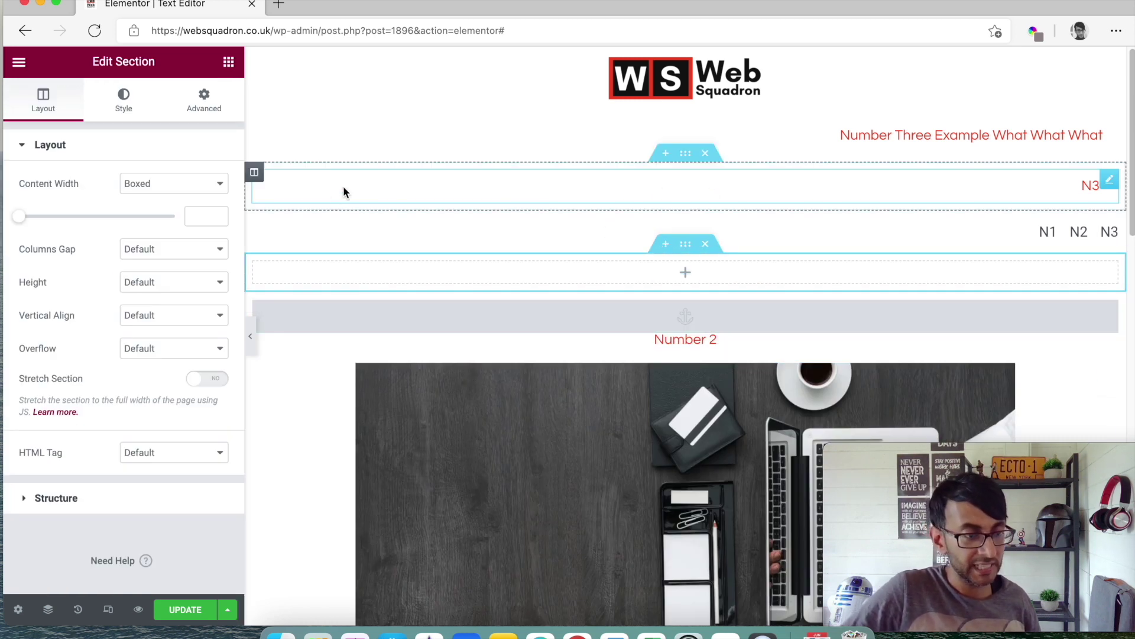
pyautogui.click(137, 185)
pyautogui.click(150, 216)
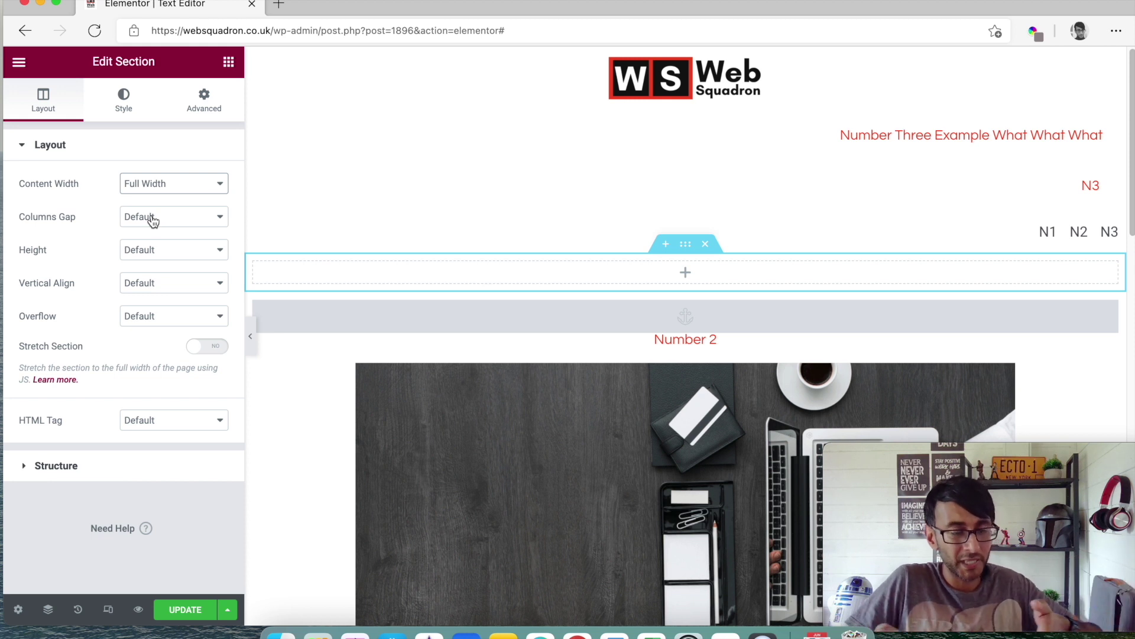
# Place a Button widget in the new full-width section and set its typography to the global Primary font
pyautogui.click(230, 70)
pyautogui.moveTo(170, 377); pyautogui.dragTo(392, 275)
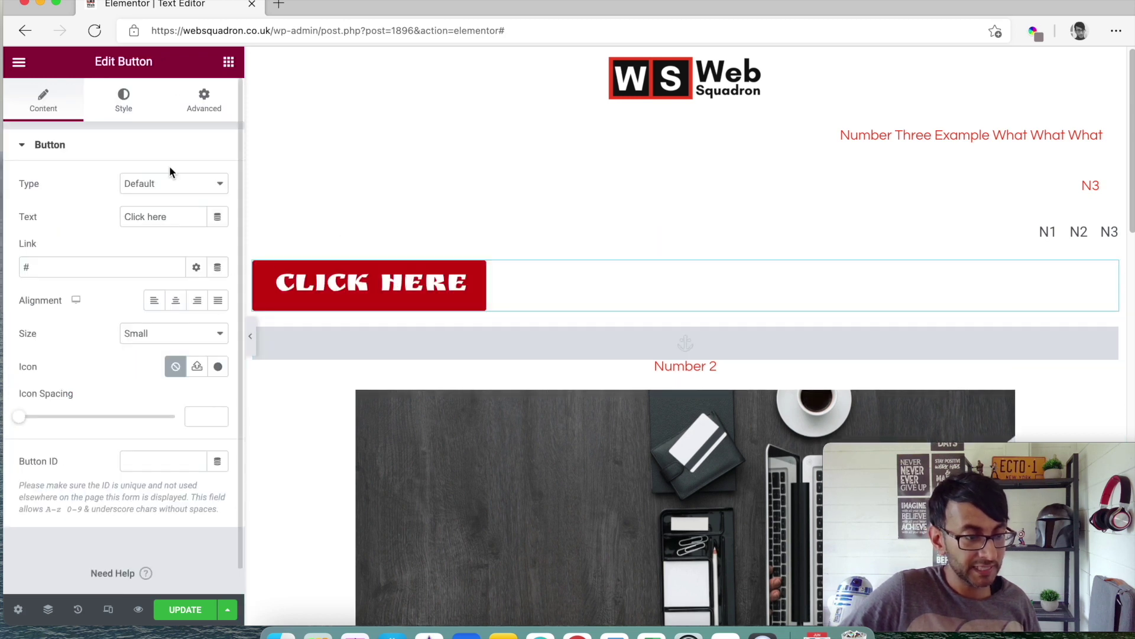
pyautogui.click(124, 110)
pyautogui.click(197, 183)
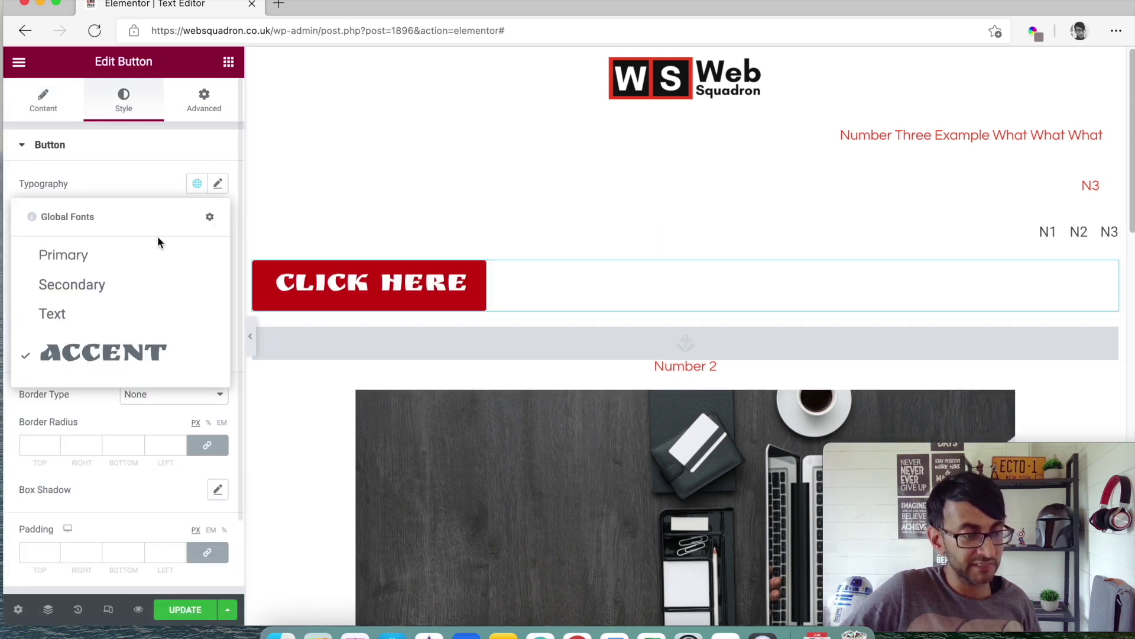
pyautogui.click(156, 252)
pyautogui.click(176, 244)
# Set the button text to T<br>o<br>p so its letters stack vertically
pyautogui.click(51, 110)
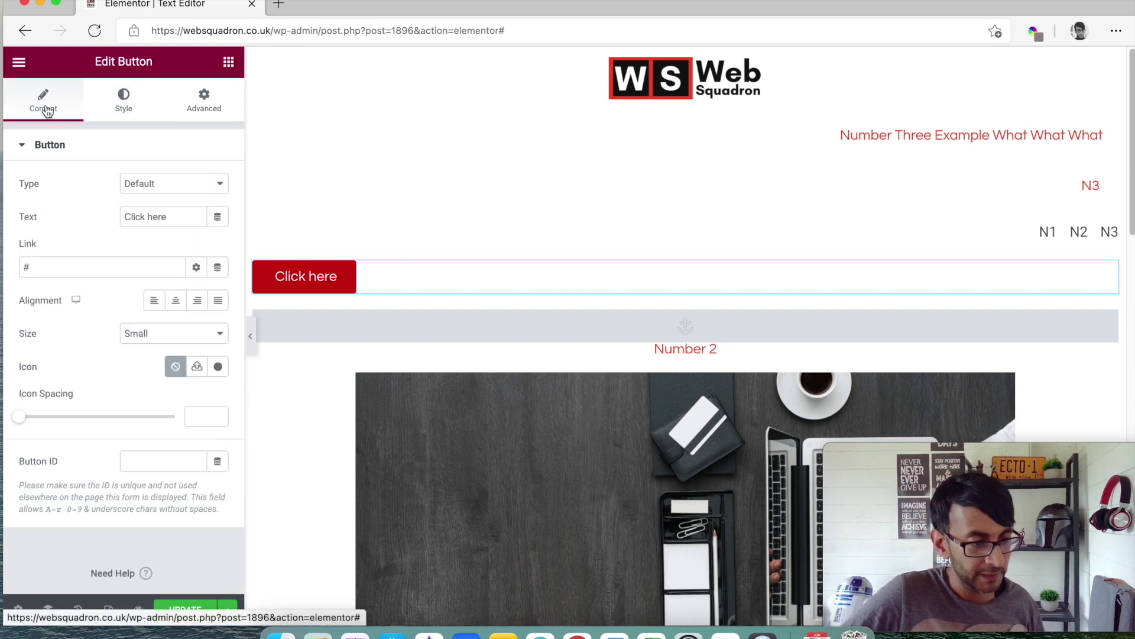
pyautogui.moveTo(178, 217); pyautogui.dragTo(125, 219)
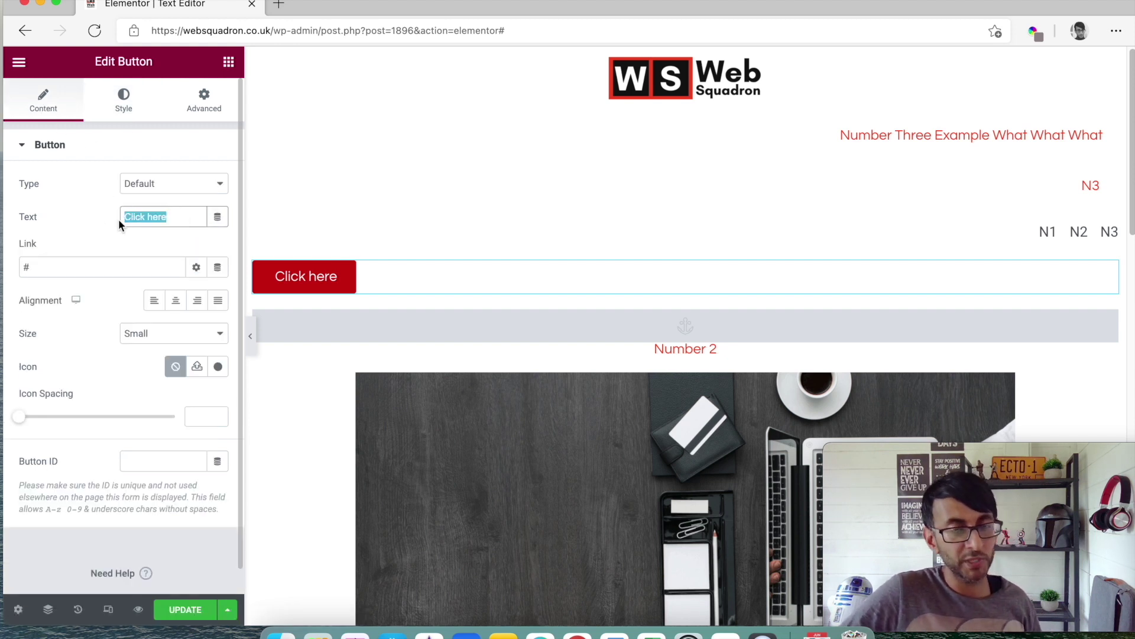
pyautogui.write('Top')
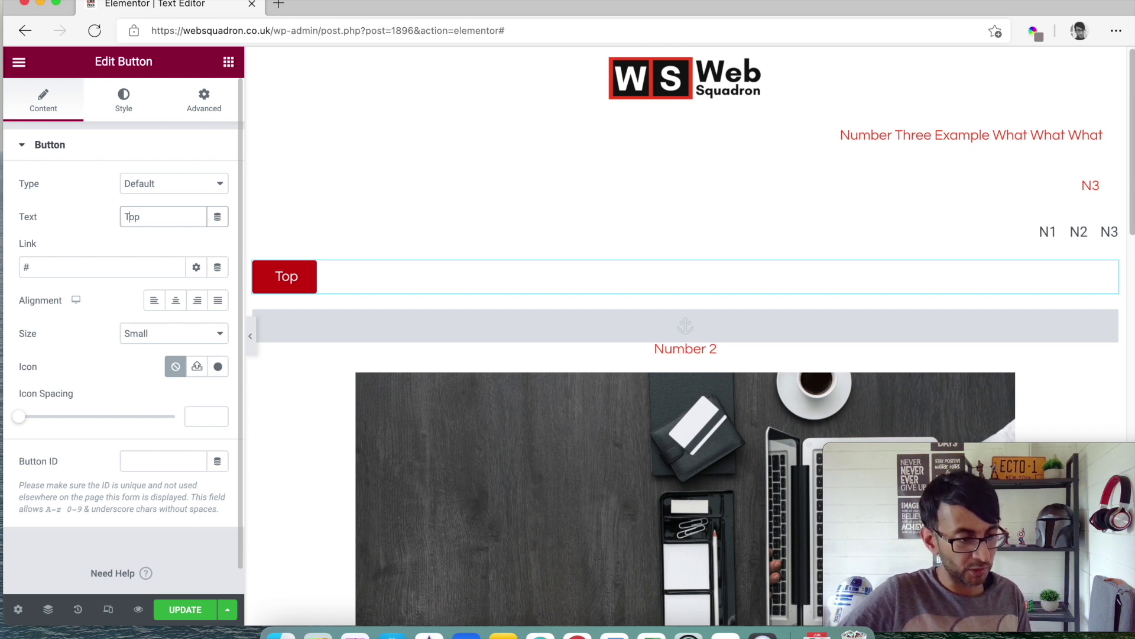
pyautogui.write('<br>')
pyautogui.press('Right')
pyautogui.write('<br>')
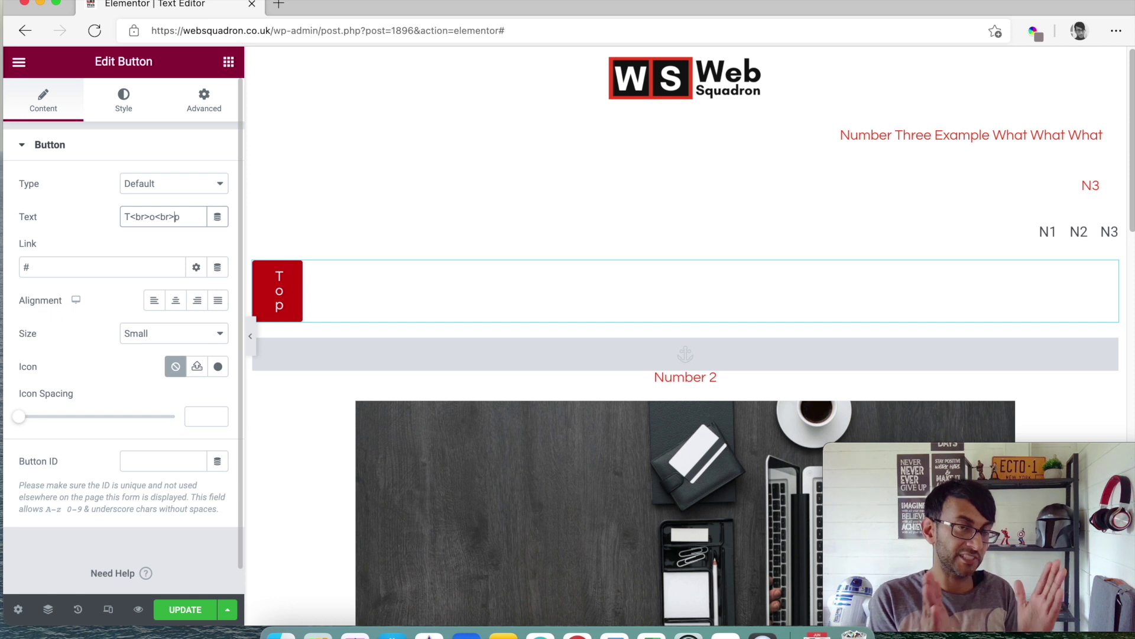
# Clear the button's text and give it the plain upward chevron icon from the Icon Library
pyautogui.moveTo(188, 217); pyautogui.dragTo(125, 216)
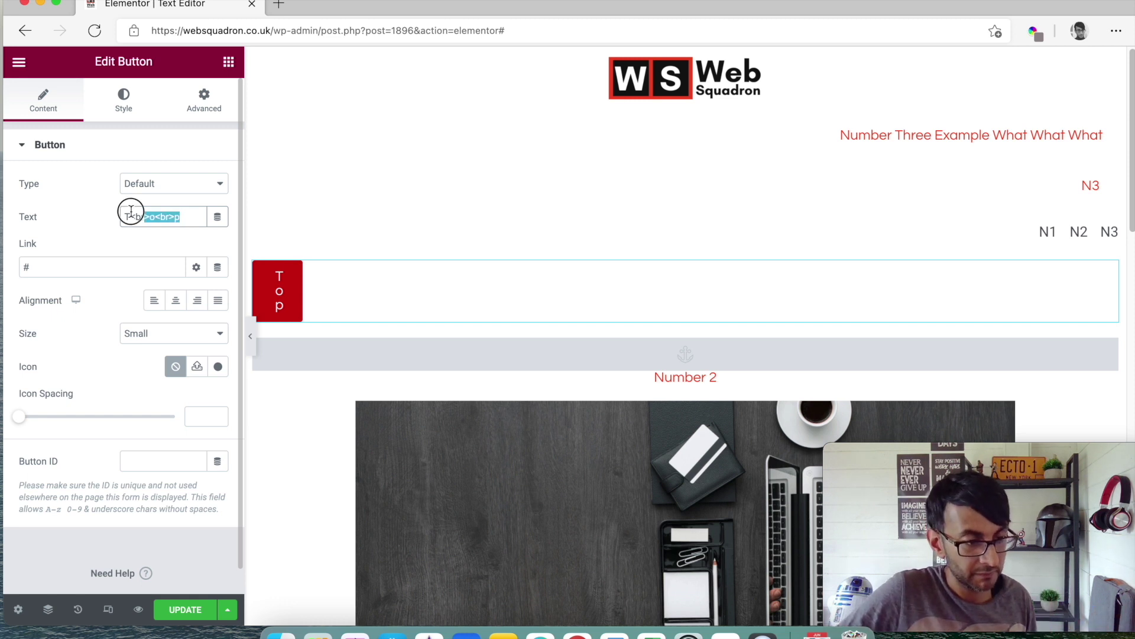
pyautogui.press('BackSpace')
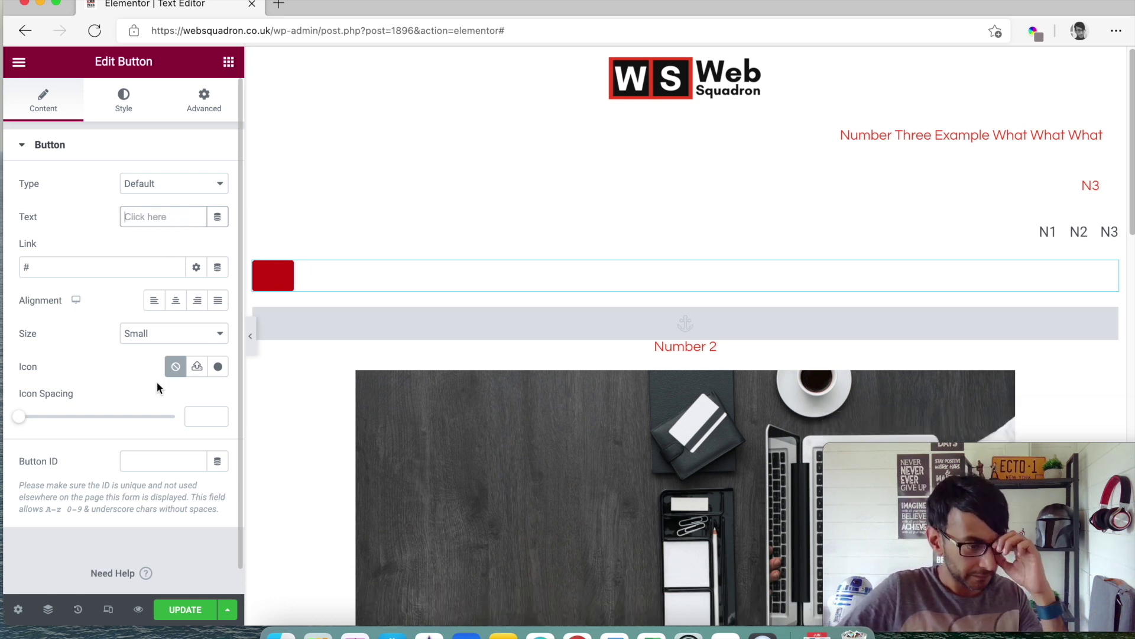
pyautogui.click(214, 369)
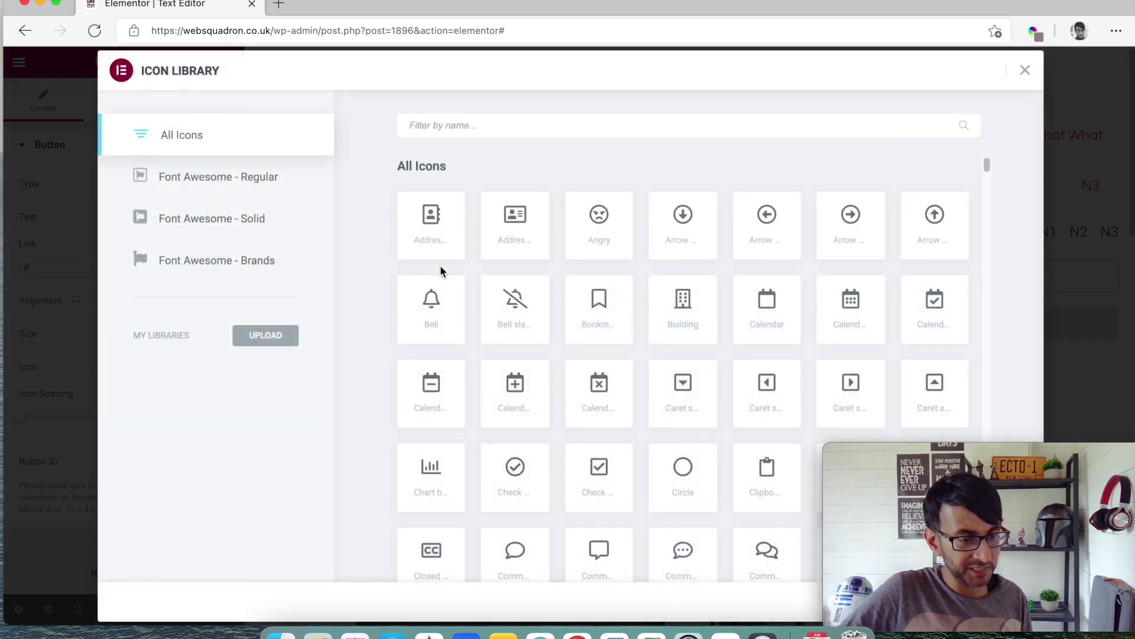
pyautogui.write('chevr')
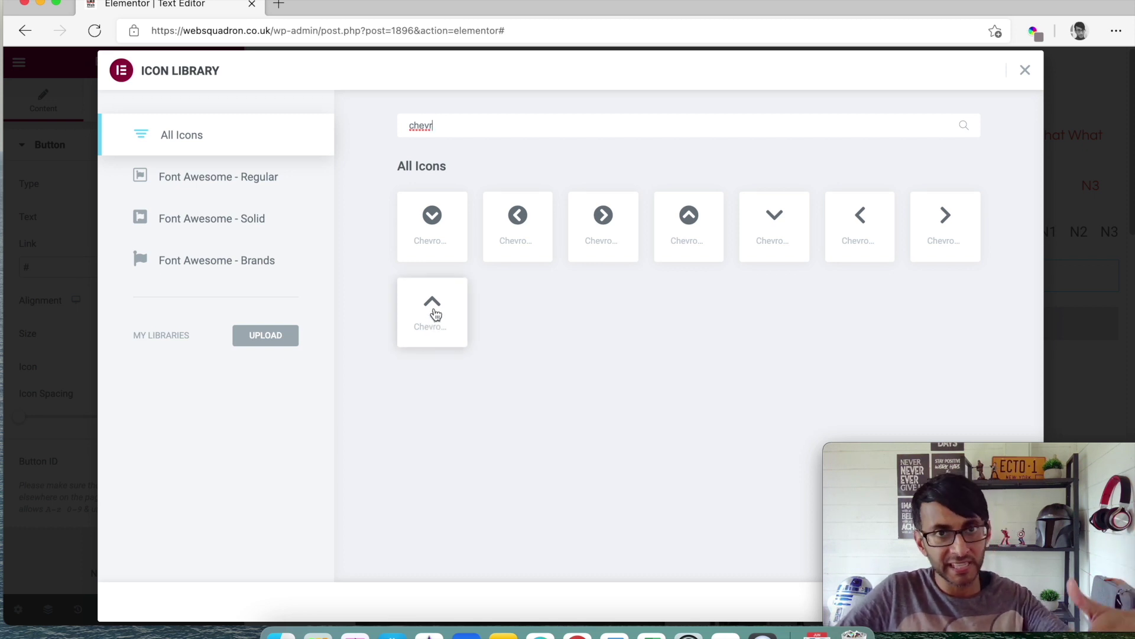
pyautogui.click(435, 314)
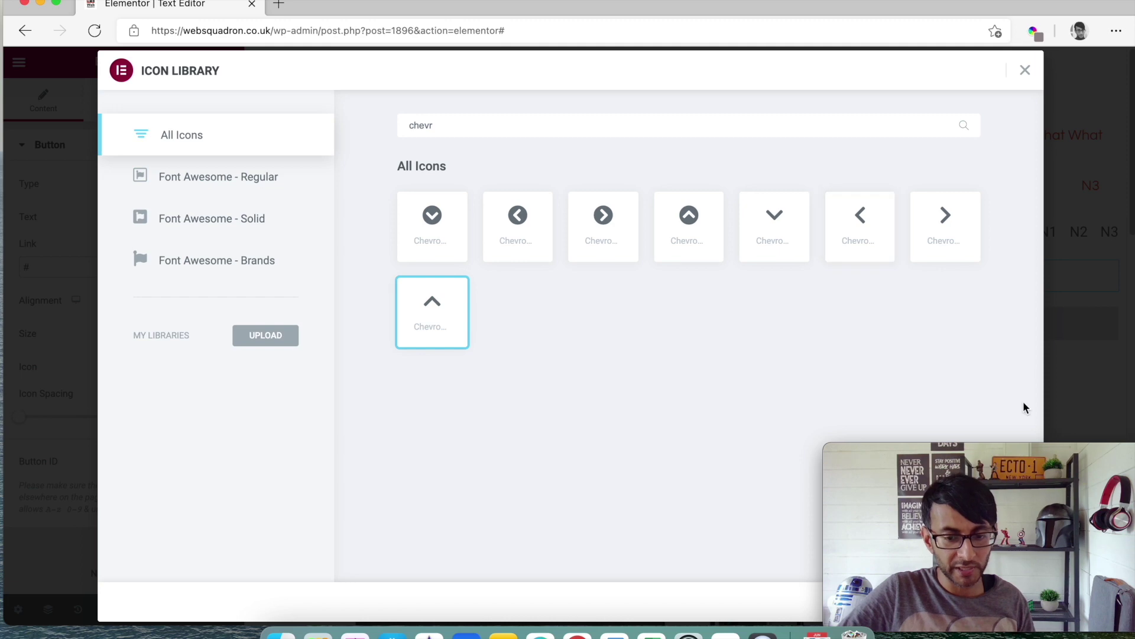
pyautogui.moveTo(1051, 457)
pyautogui.mouseDown()
pyautogui.moveTo(813, 457)
pyautogui.moveTo(1065, 461)
pyautogui.mouseUp()
pyautogui.click(988, 601)
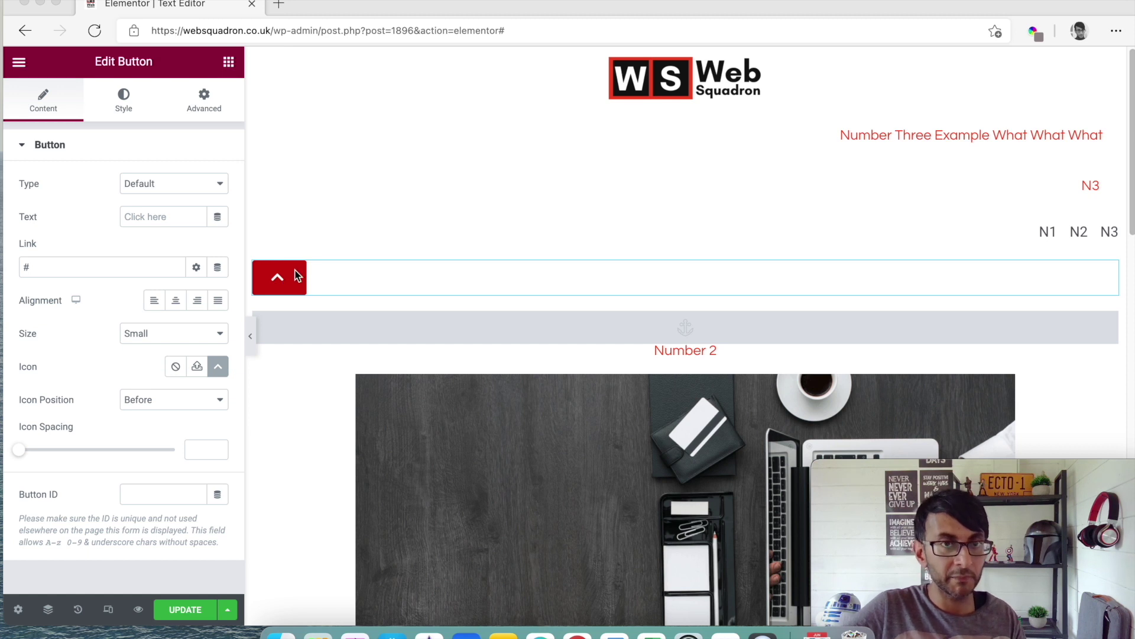
# Unlink the button's padding, set it to top 10, right 1, bottom 10 and left 5 px, and update the page
pyautogui.click(124, 99)
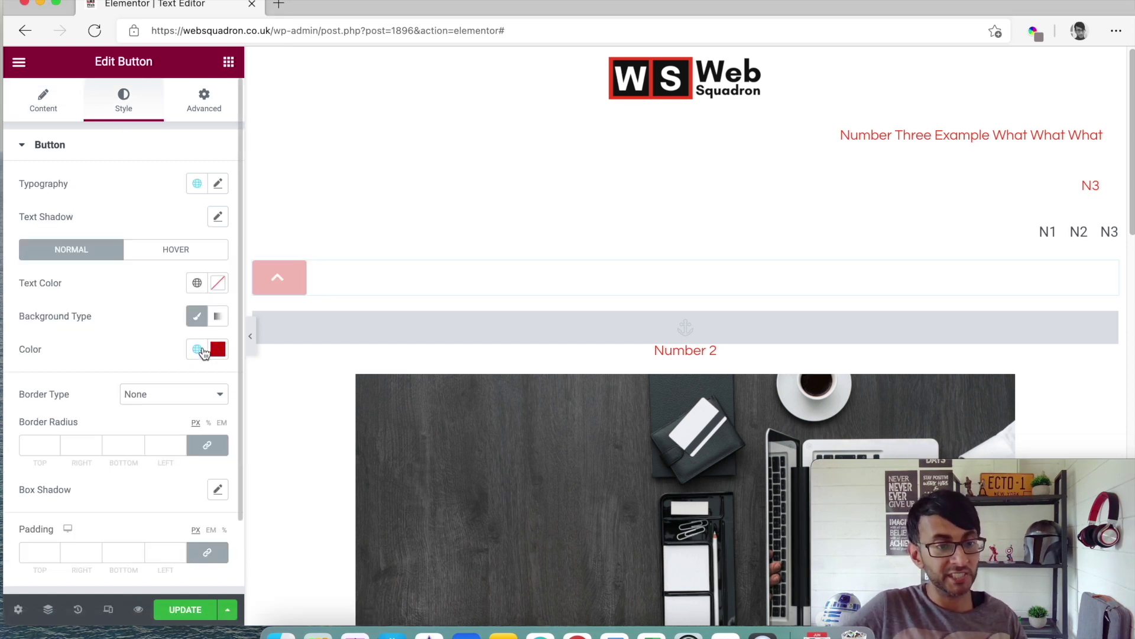
pyautogui.scroll(-3, 205, 471)
pyautogui.click(208, 471)
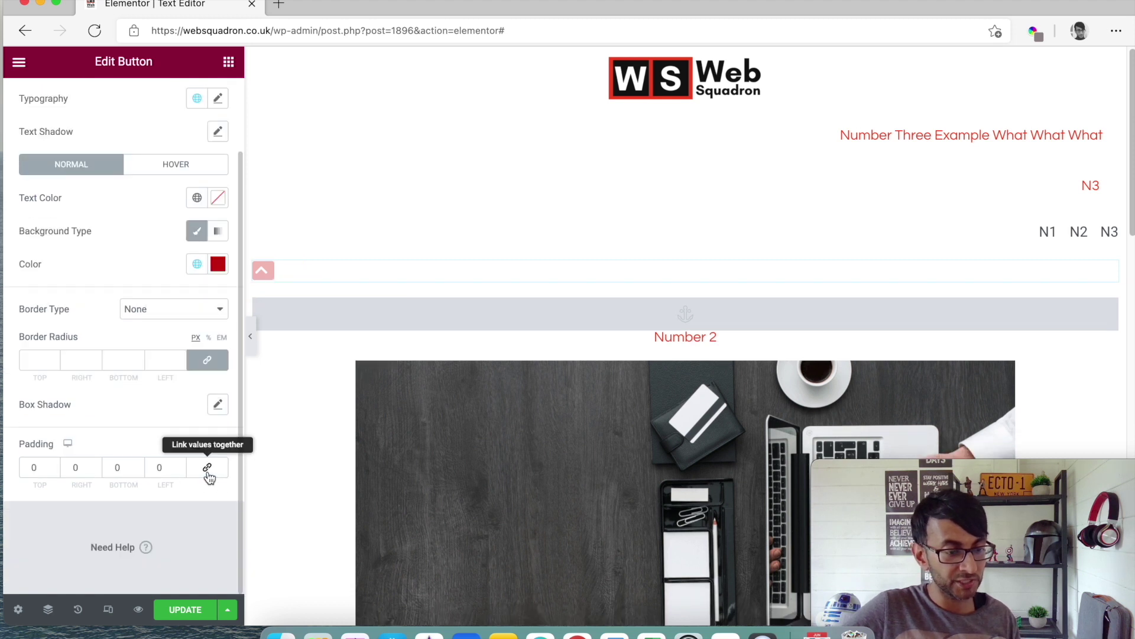
pyautogui.doubleClick(46, 468)
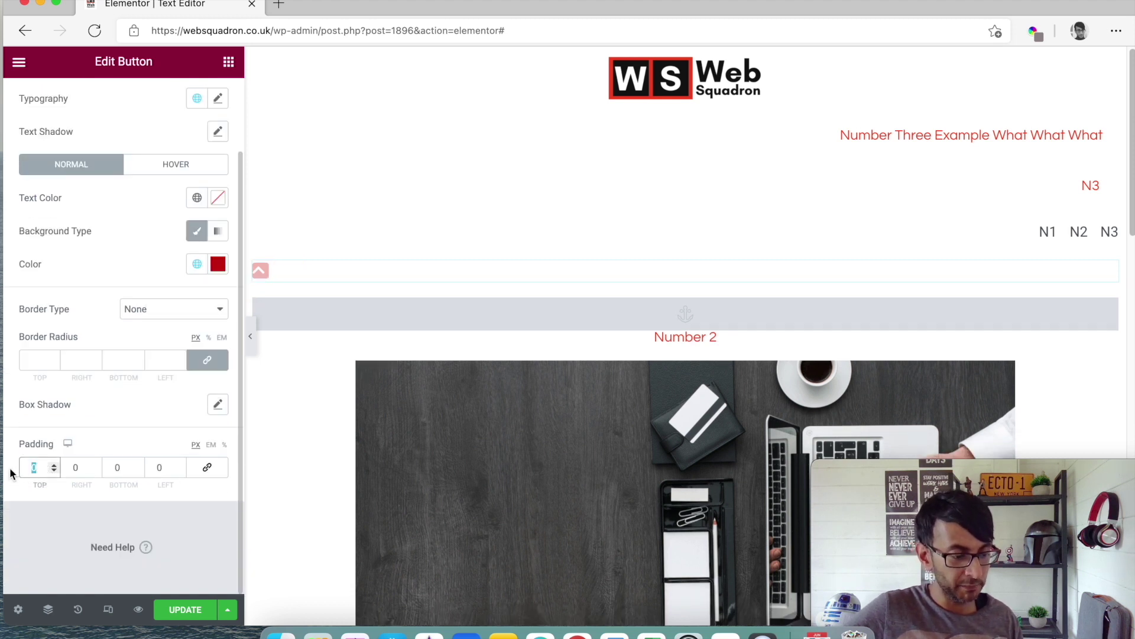
pyautogui.write('10')
pyautogui.press('Tab')
pyautogui.press('Tab')
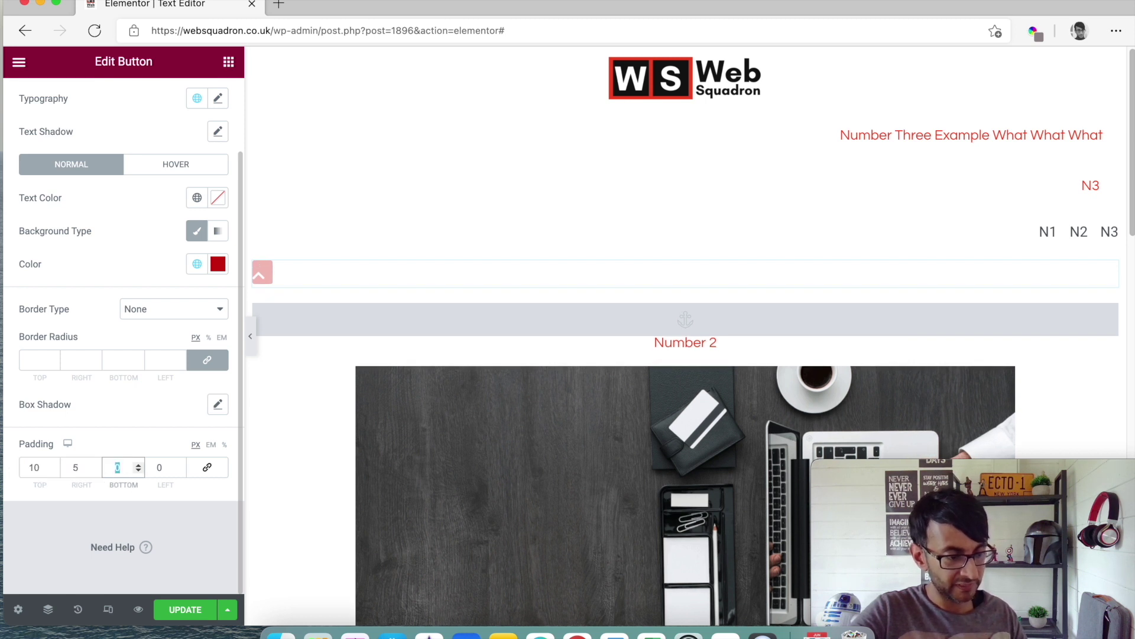
pyautogui.write('10')
pyautogui.press('Tab')
pyautogui.write('5')
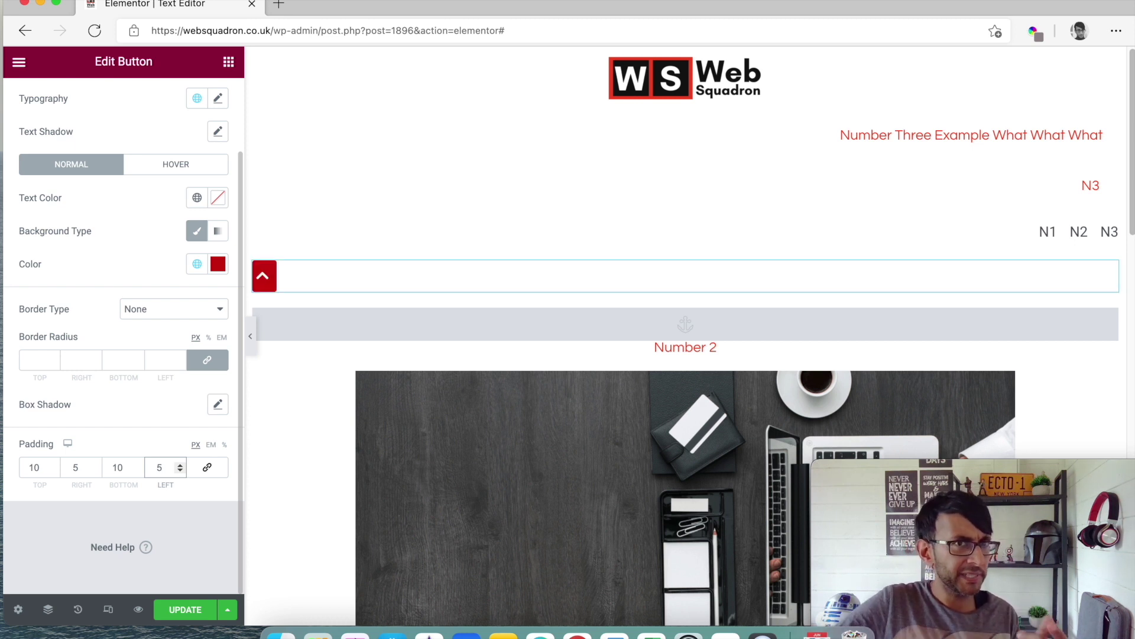
pyautogui.tripleClick(96, 471)
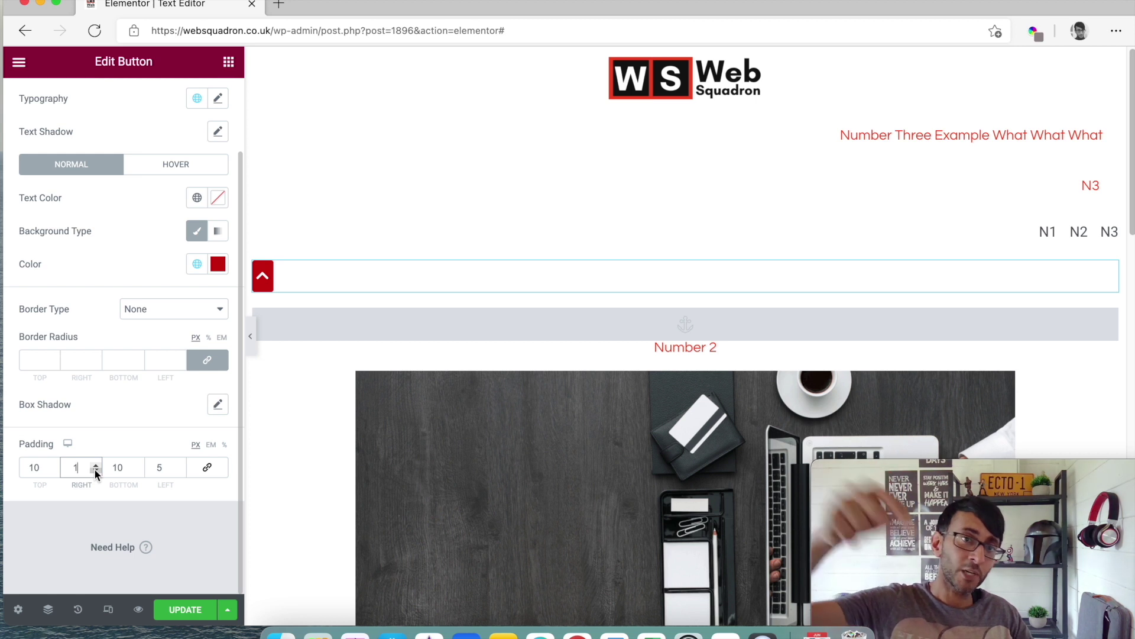
pyautogui.click(197, 613)
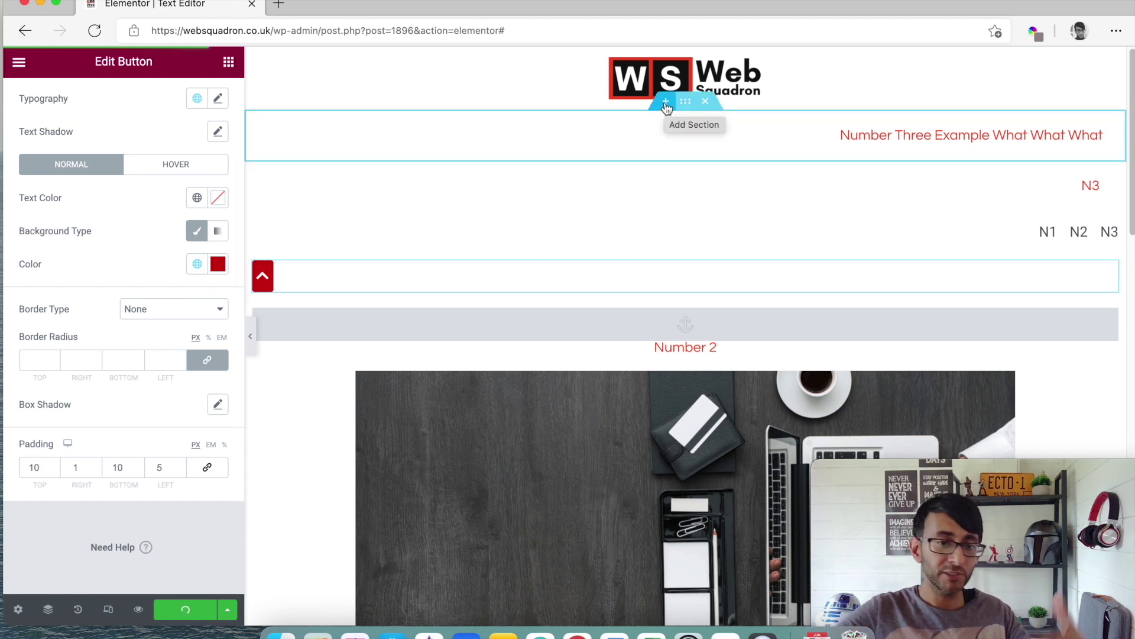
# Add a single-column section directly below the logo, above the "Number Three Example What What What" heading
pyautogui.click(666, 106)
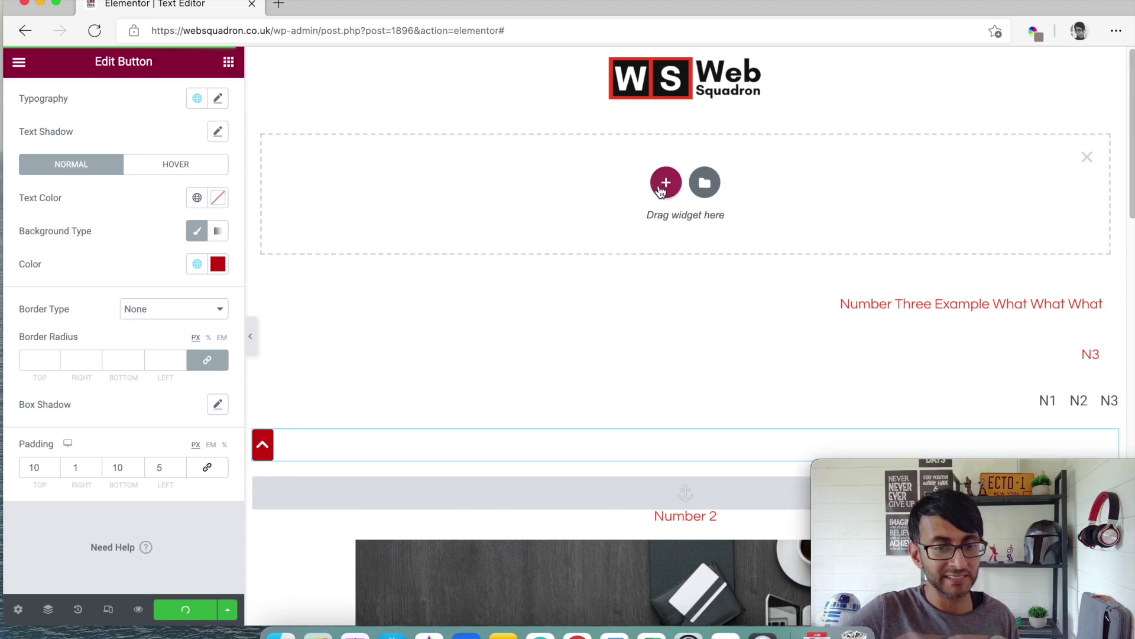
pyautogui.click(666, 185)
pyautogui.click(495, 230)
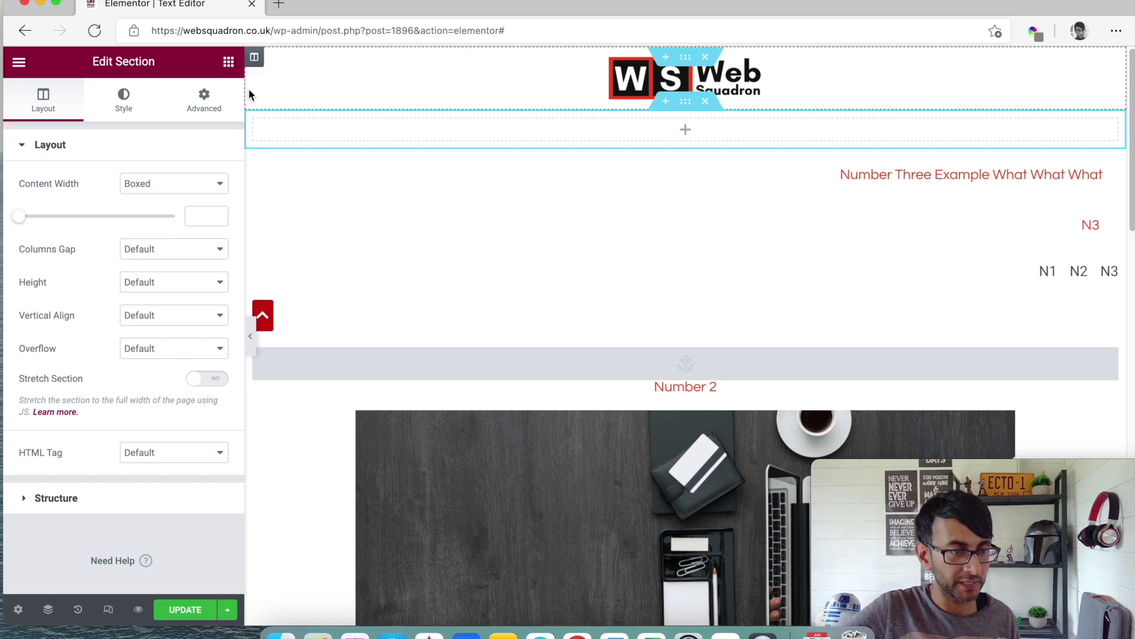
# Place a Menu Anchor widget in the empty section below the logo, set its ID to toptop, and update the page
pyautogui.click(228, 62)
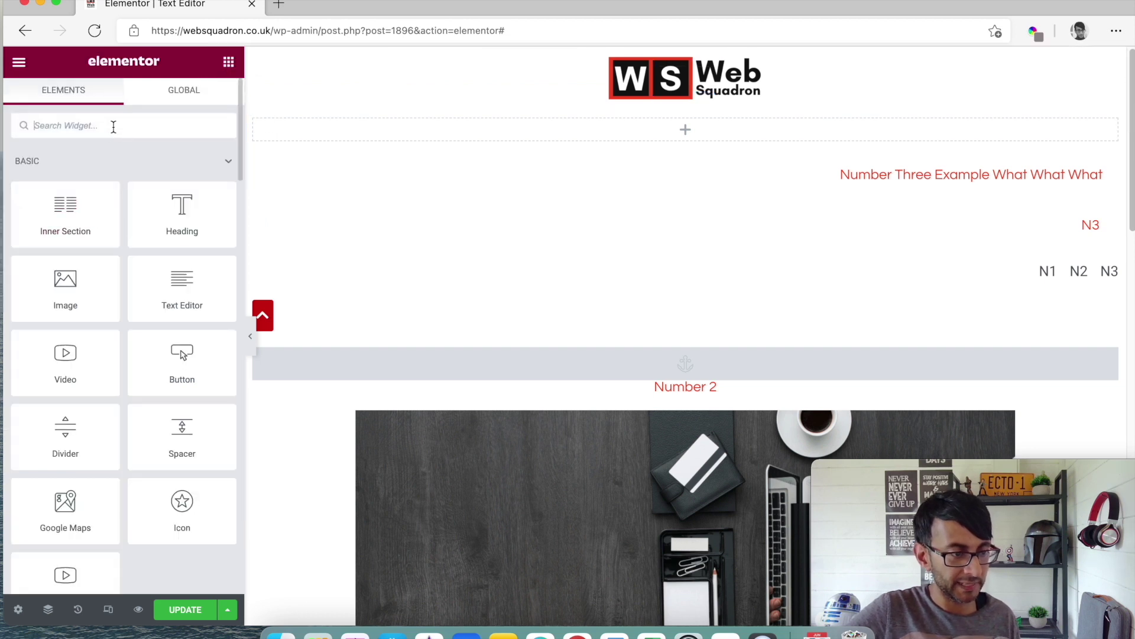
pyautogui.write('menu')
pyautogui.moveTo(77, 194); pyautogui.dragTo(505, 130)
pyautogui.moveTo(76, 186); pyautogui.dragTo(505, 138)
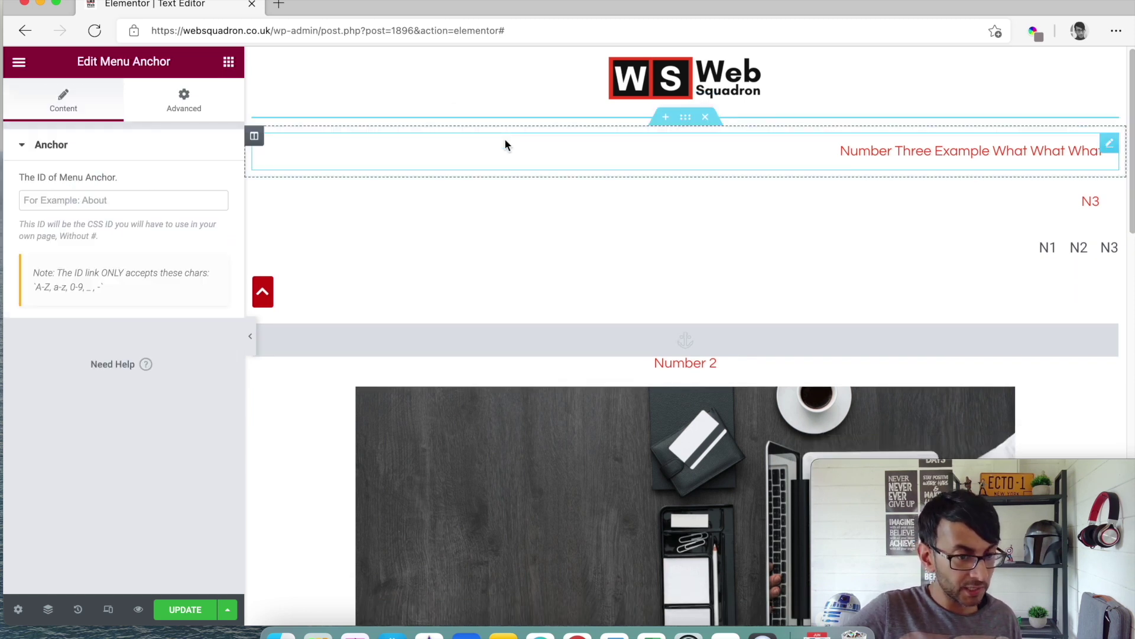
pyautogui.click(102, 205)
pyautogui.write('toptop')
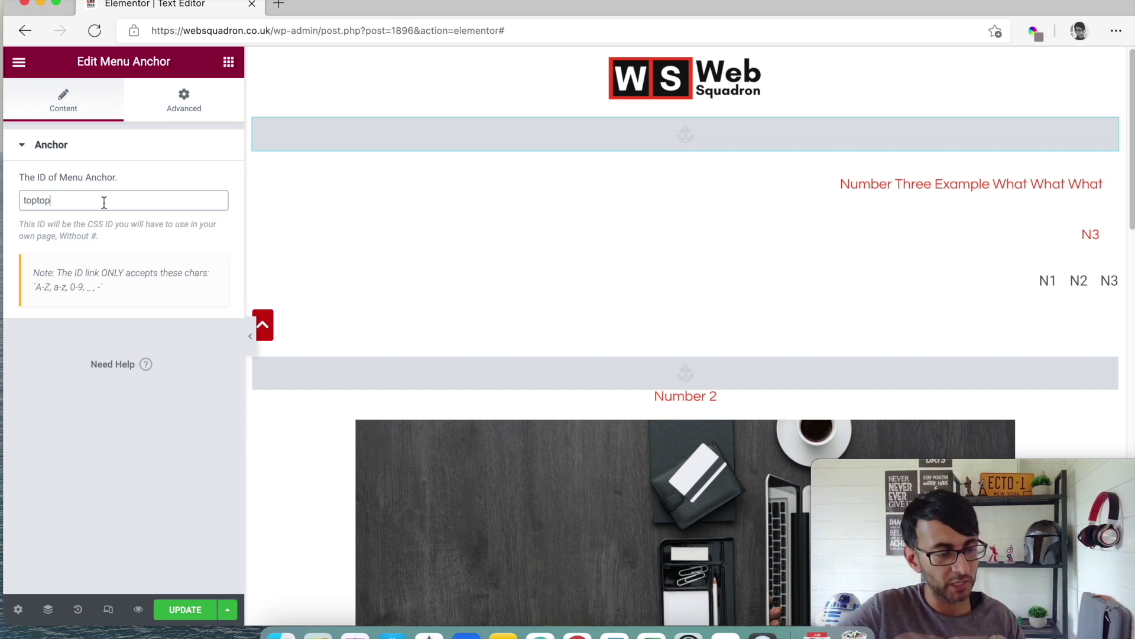
pyautogui.click(184, 611)
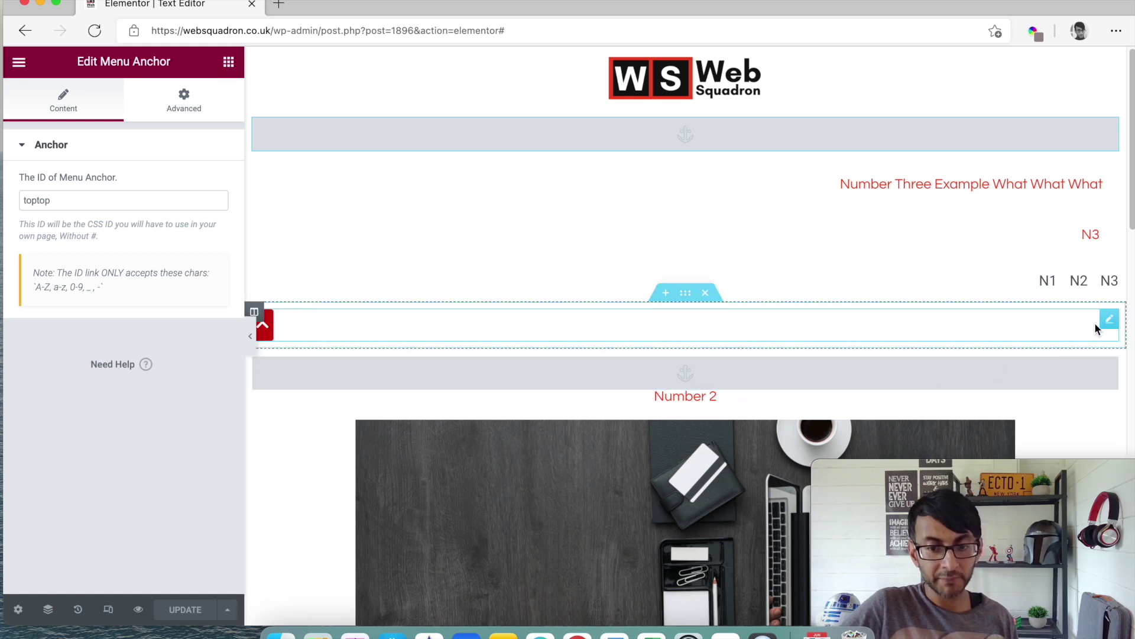
# Set the chevron button's link to #toptop and update the page
pyautogui.click(1110, 324)
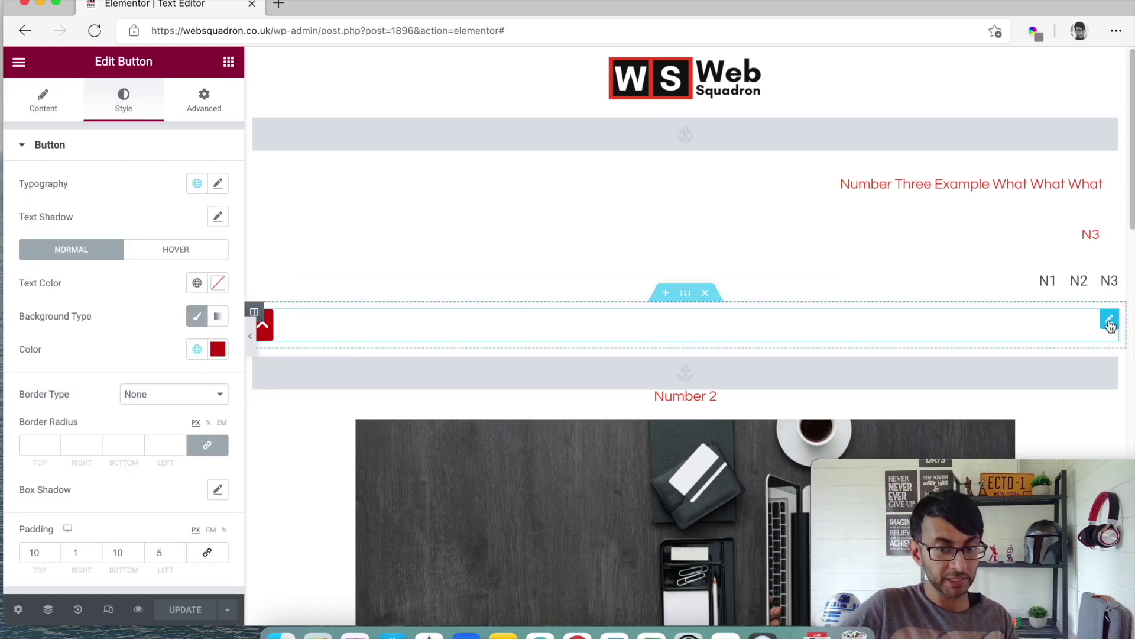
pyautogui.click(27, 95)
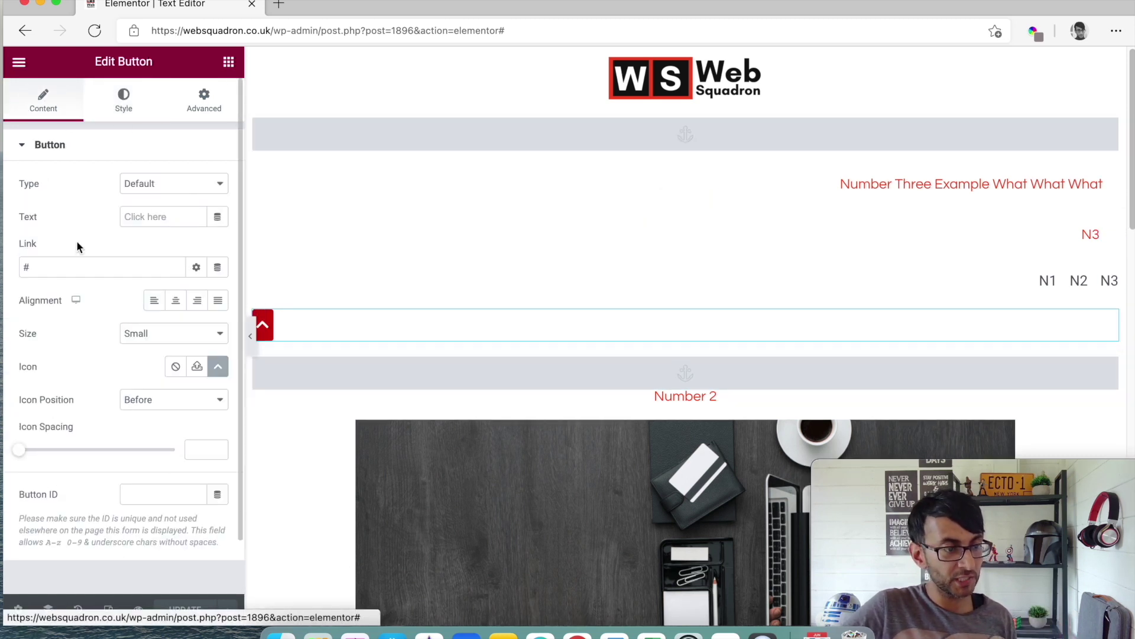
pyautogui.click(72, 267)
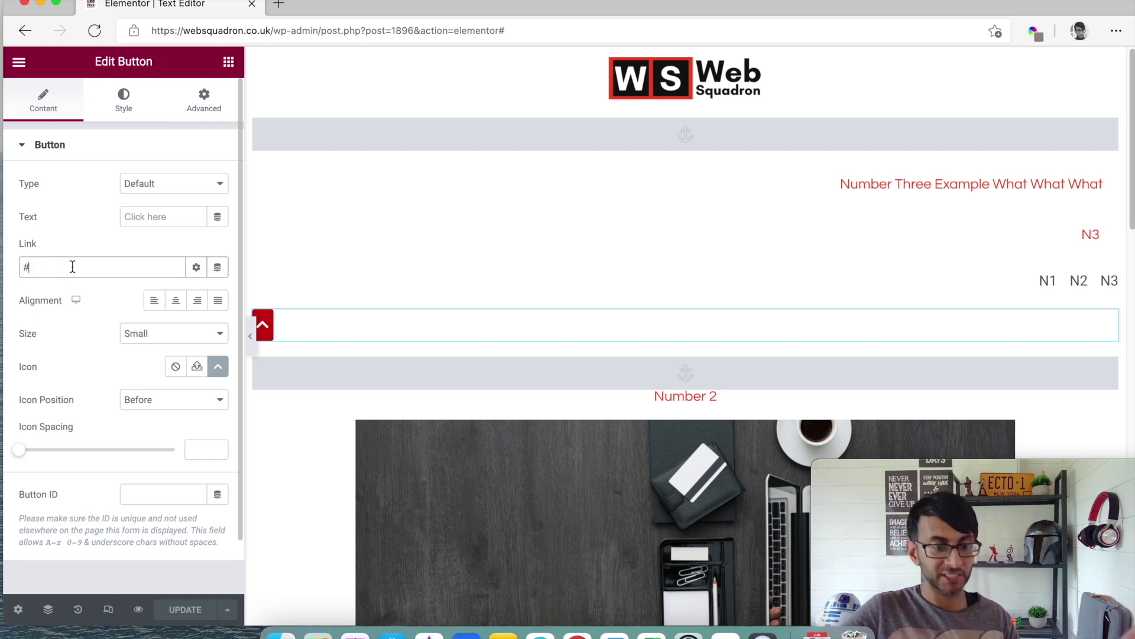
pyautogui.write('toptop')
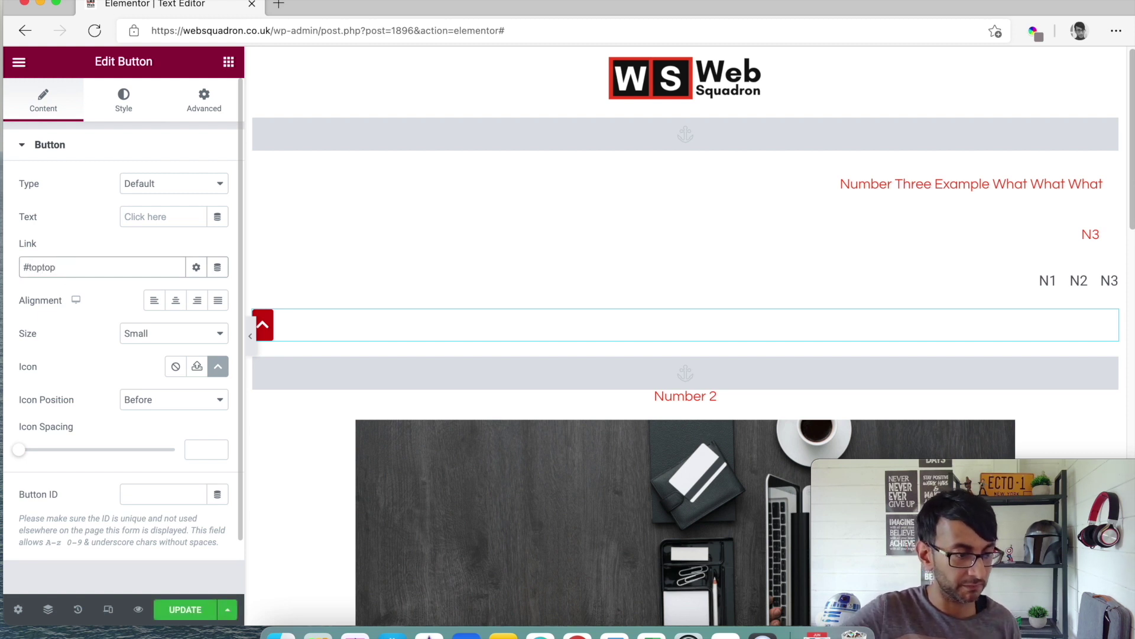
pyautogui.click(185, 610)
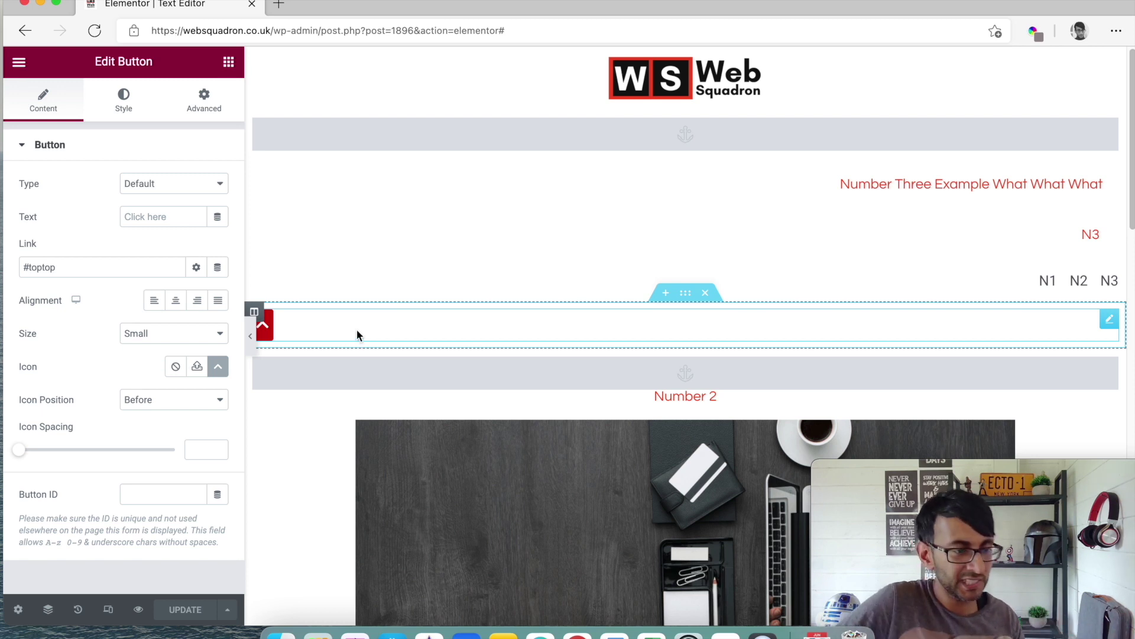
# In the chevron button's positioning settings, set the width to Inline (auto) and the position to Fixed
pyautogui.click(204, 104)
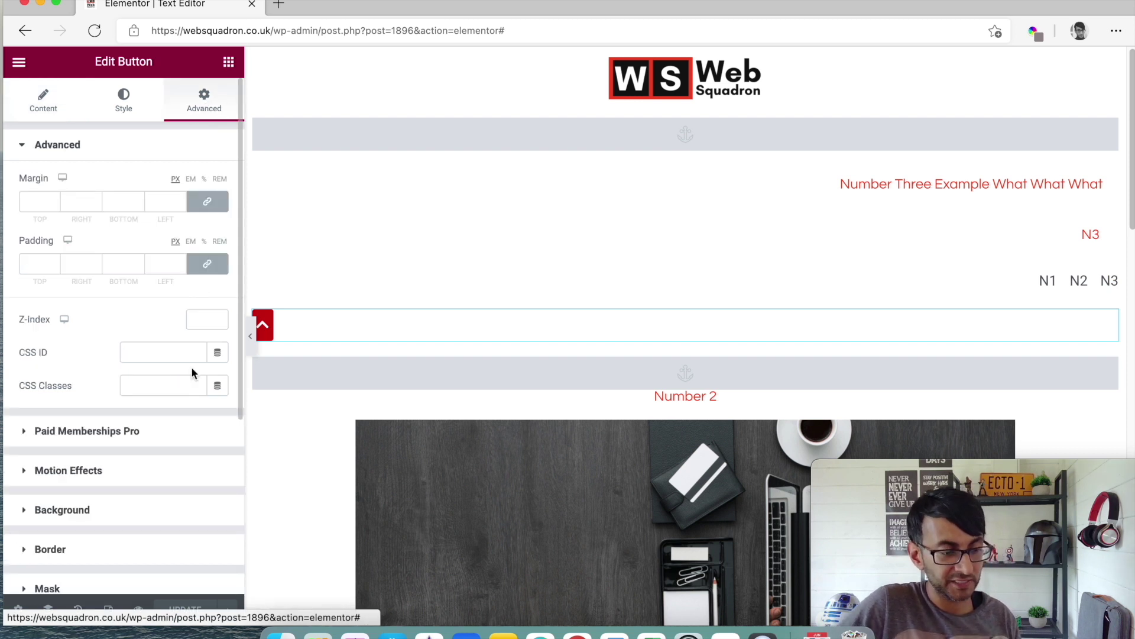
pyautogui.scroll(-4, 148, 519)
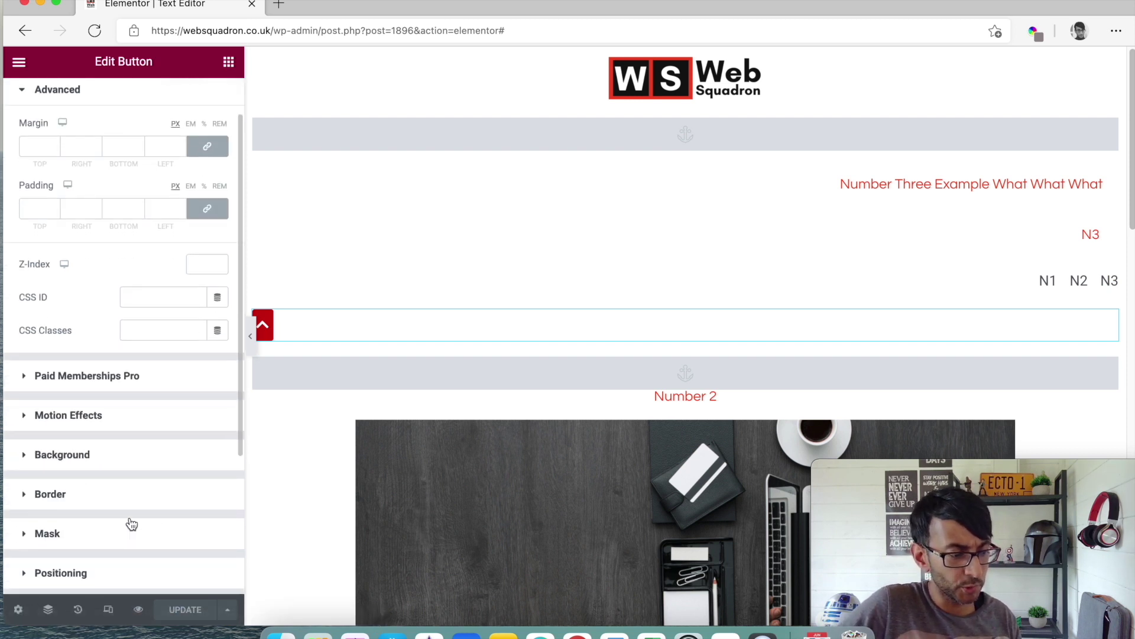
pyautogui.click(130, 528)
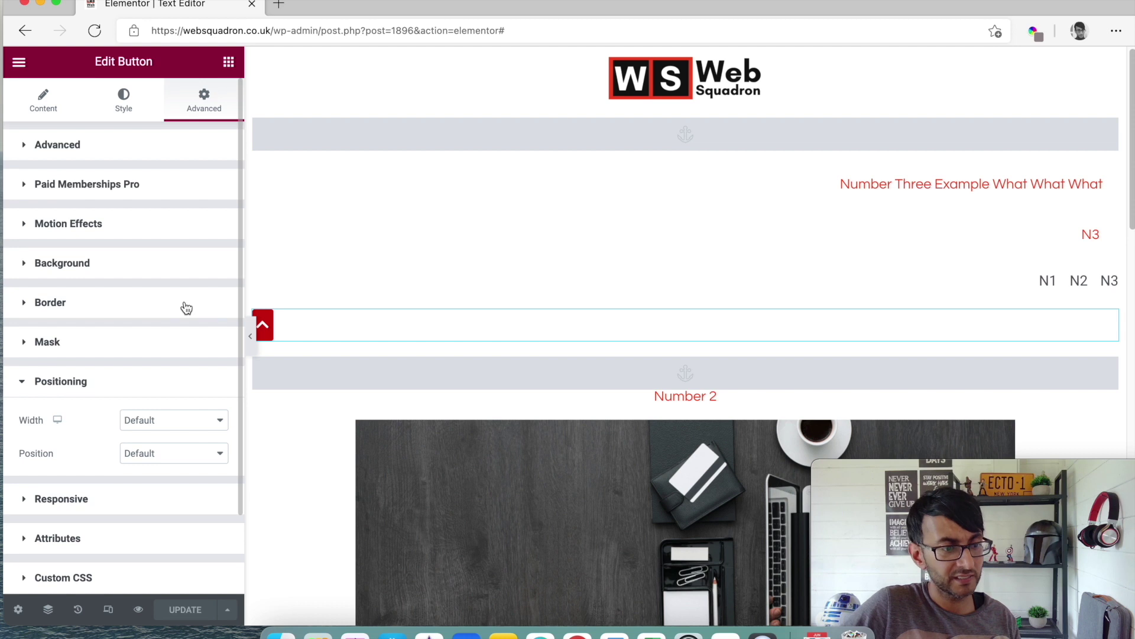
pyautogui.click(175, 426)
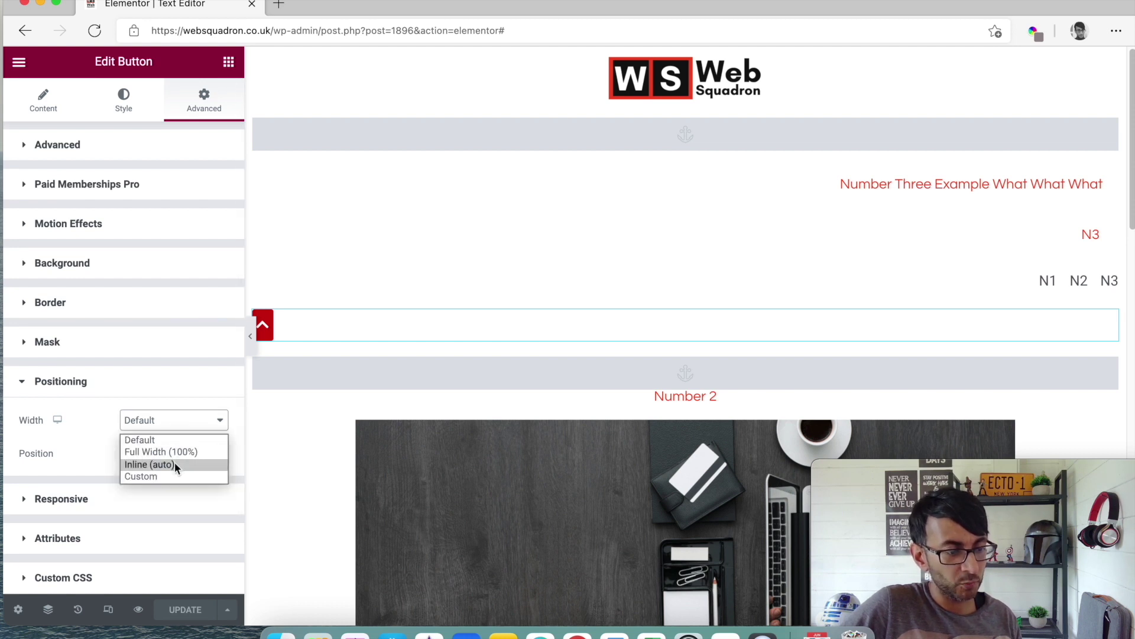
pyautogui.click(175, 462)
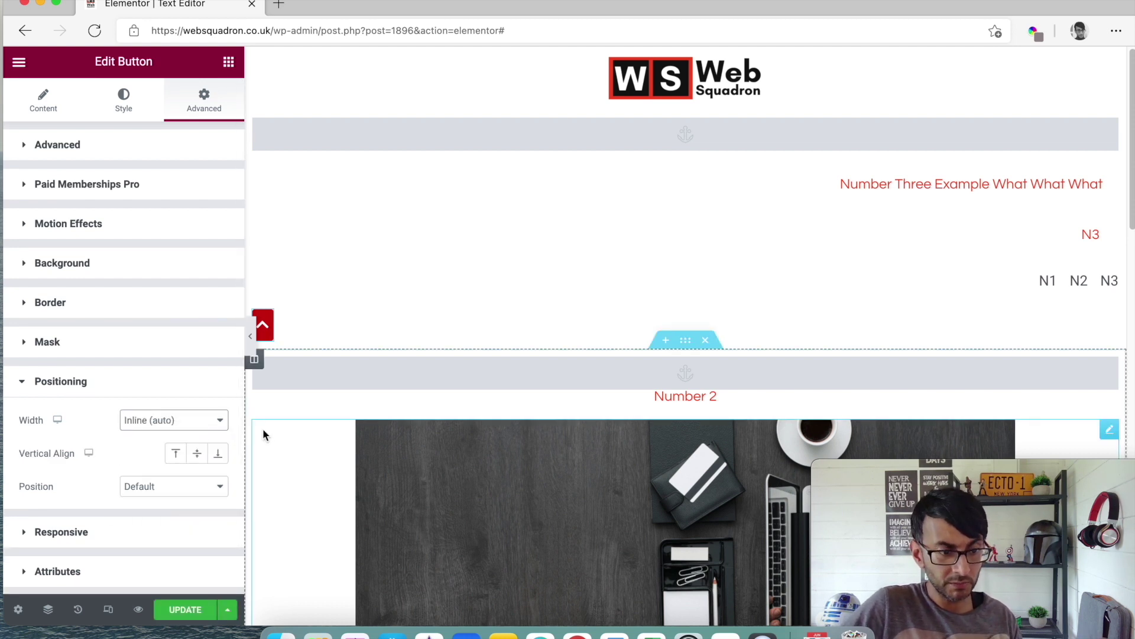
pyautogui.scroll(-1, 174, 488)
pyautogui.click(176, 484)
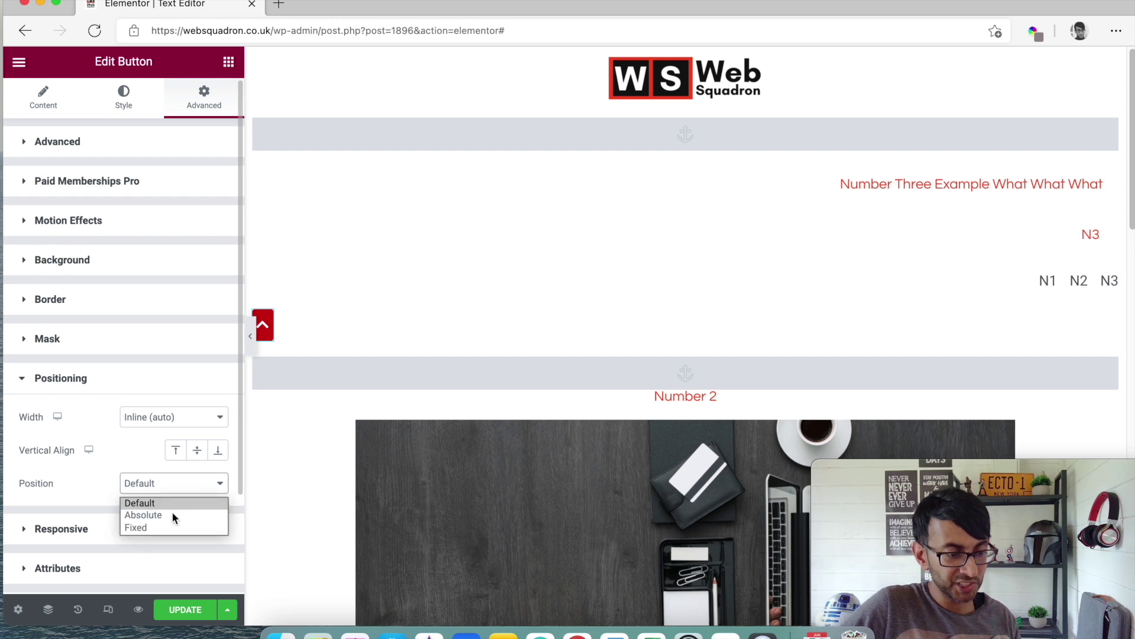
pyautogui.click(176, 527)
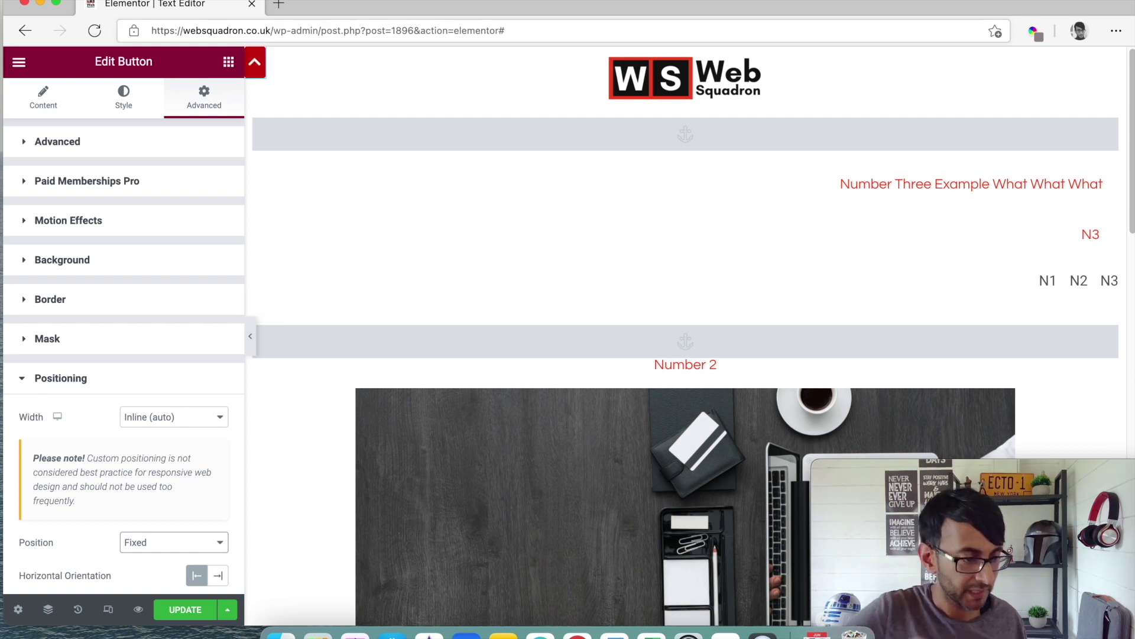
# Orient the fixed button horizontally to the right, set its vertical offset to 343 px from the top, and update the page
pyautogui.scroll(-4, 183, 349)
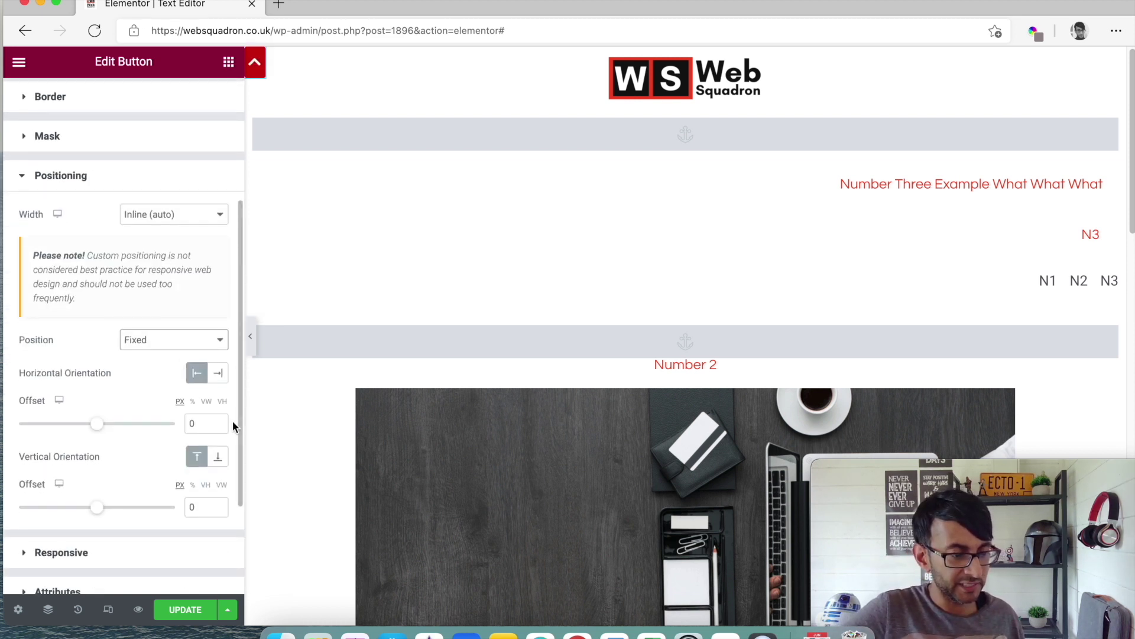
pyautogui.click(220, 374)
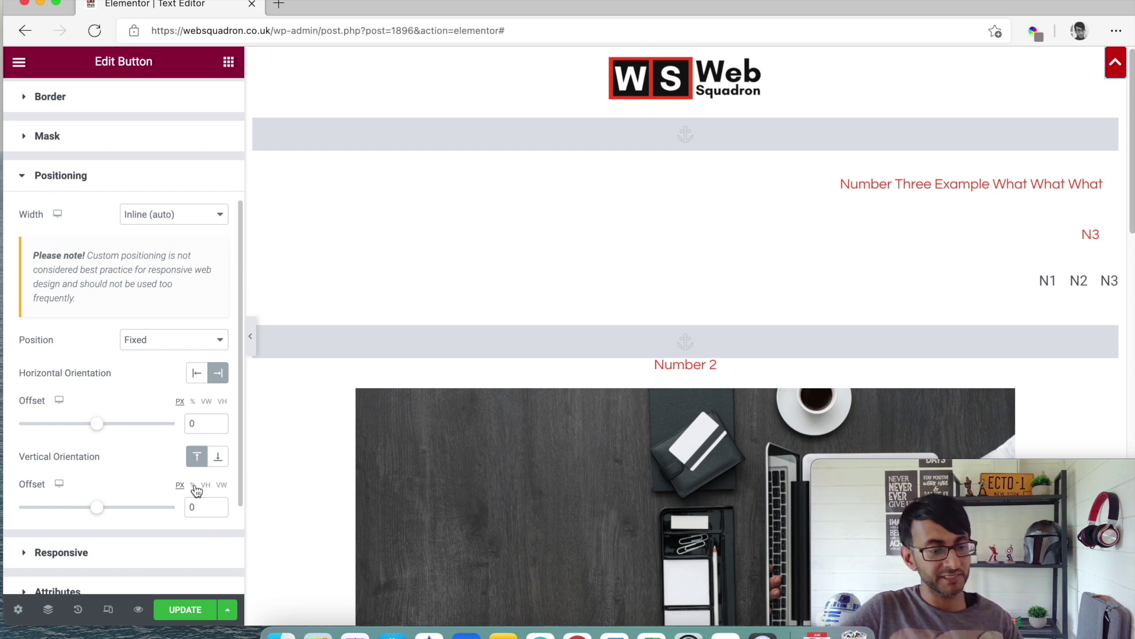
pyautogui.moveTo(98, 512); pyautogui.dragTo(125, 513)
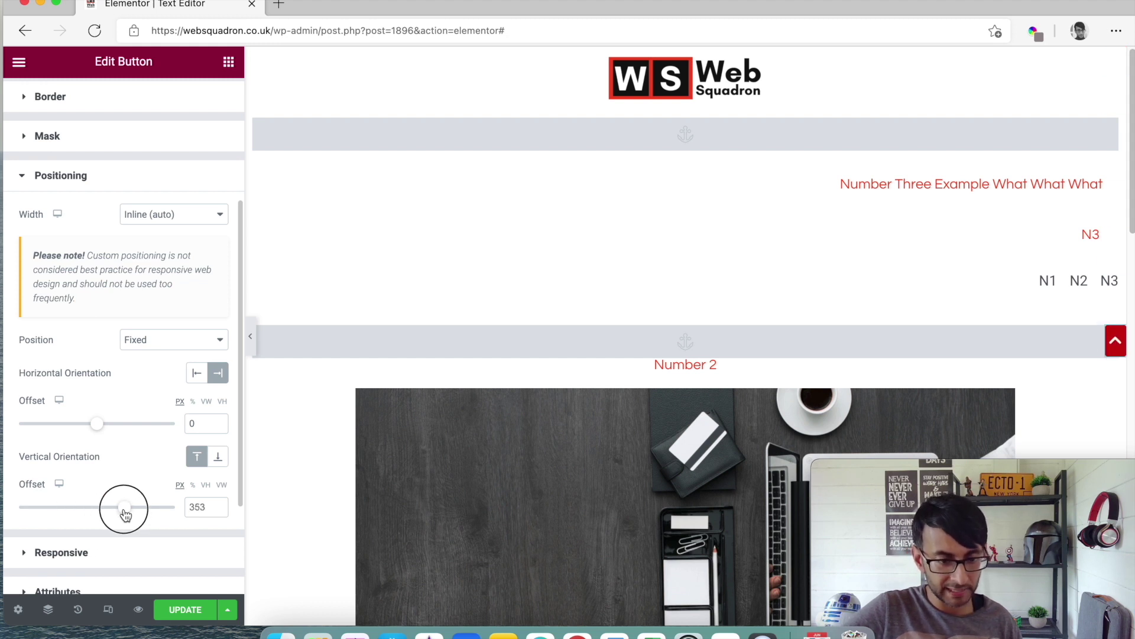
pyautogui.moveTo(125, 514); pyautogui.dragTo(124, 514)
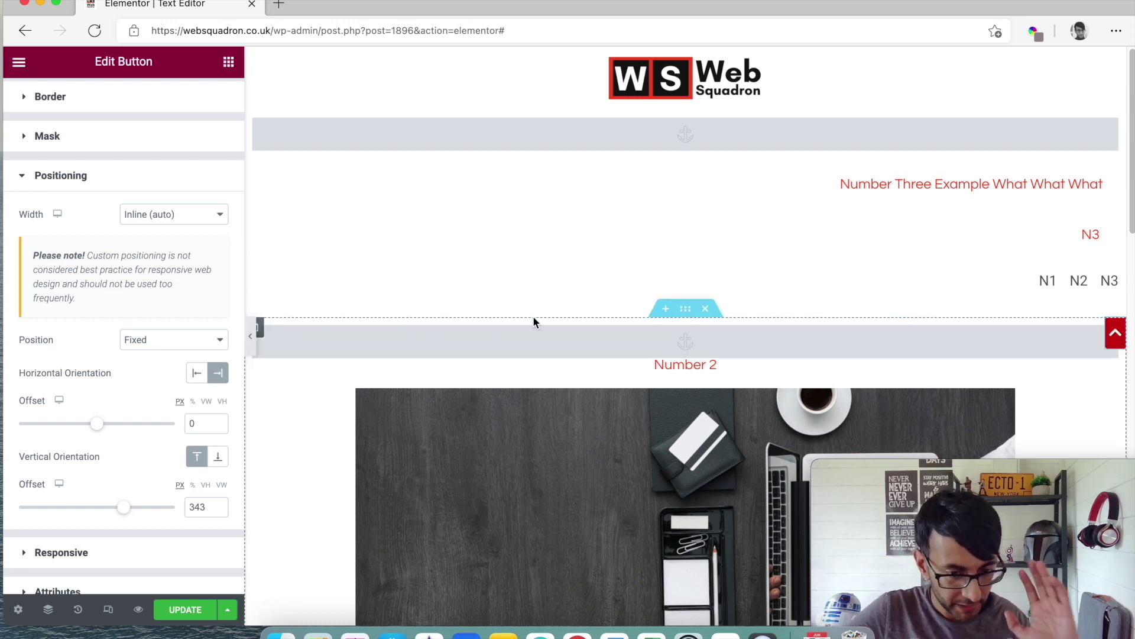
pyautogui.click(185, 611)
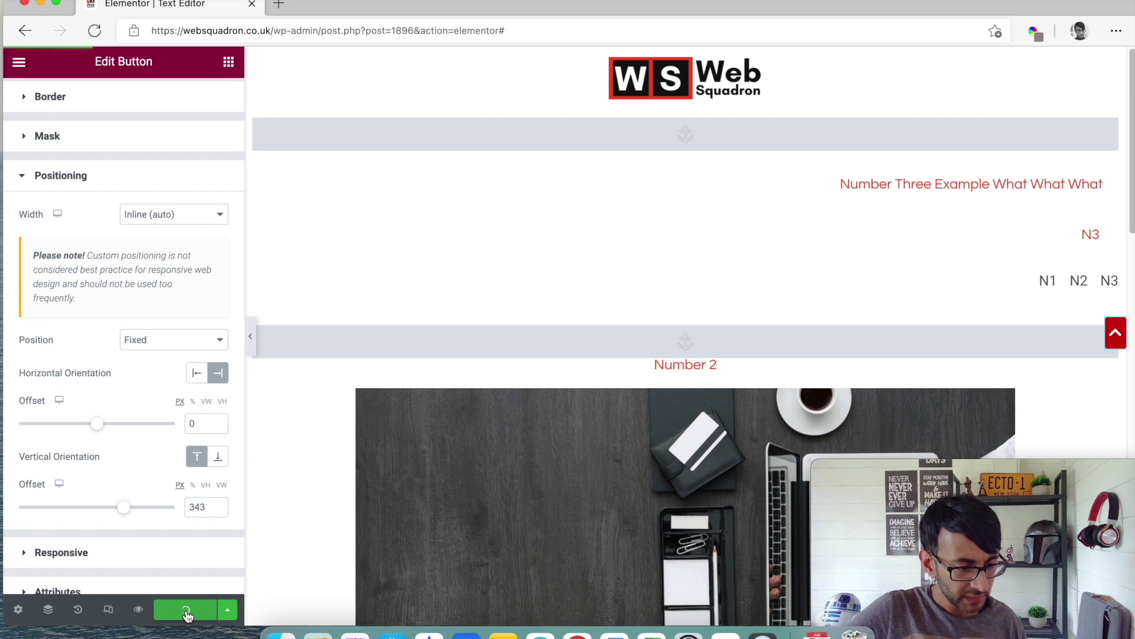
# Preview the page, jump down through its section links, and test the chevron button's return to the top each time
pyautogui.click(140, 611)
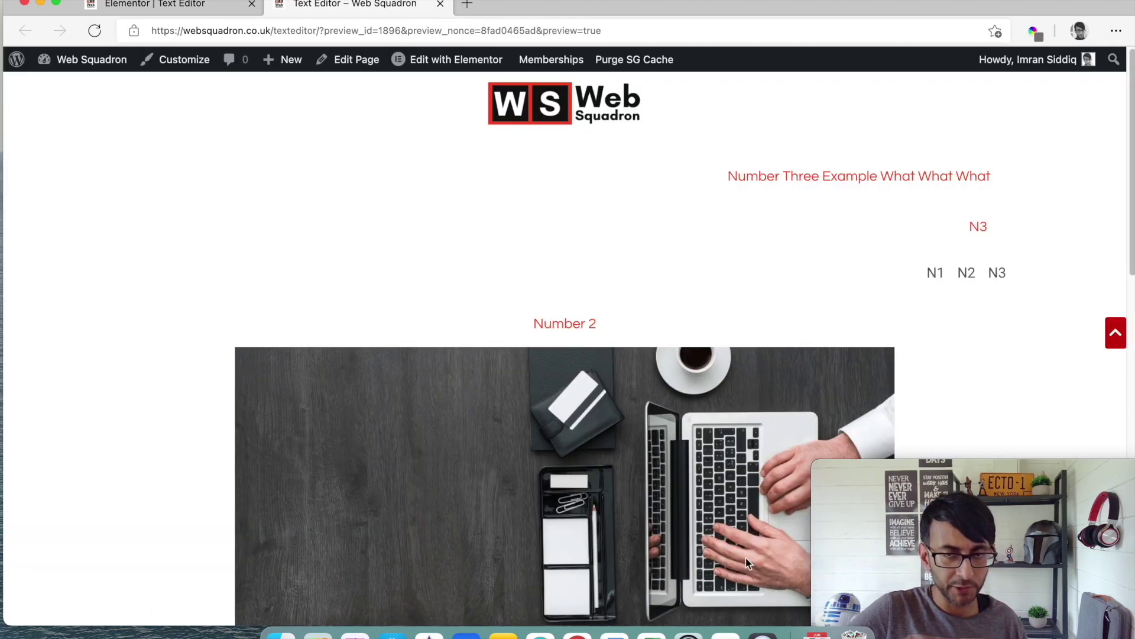
pyautogui.moveTo(1130, 175); pyautogui.dragTo(1126, 126)
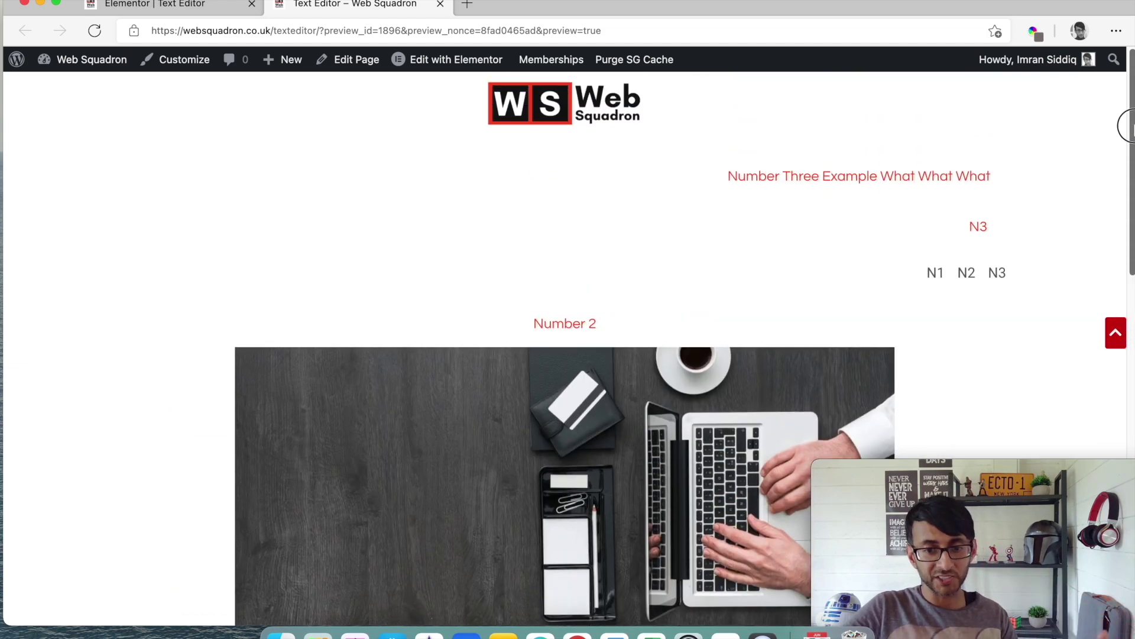
pyautogui.click(922, 179)
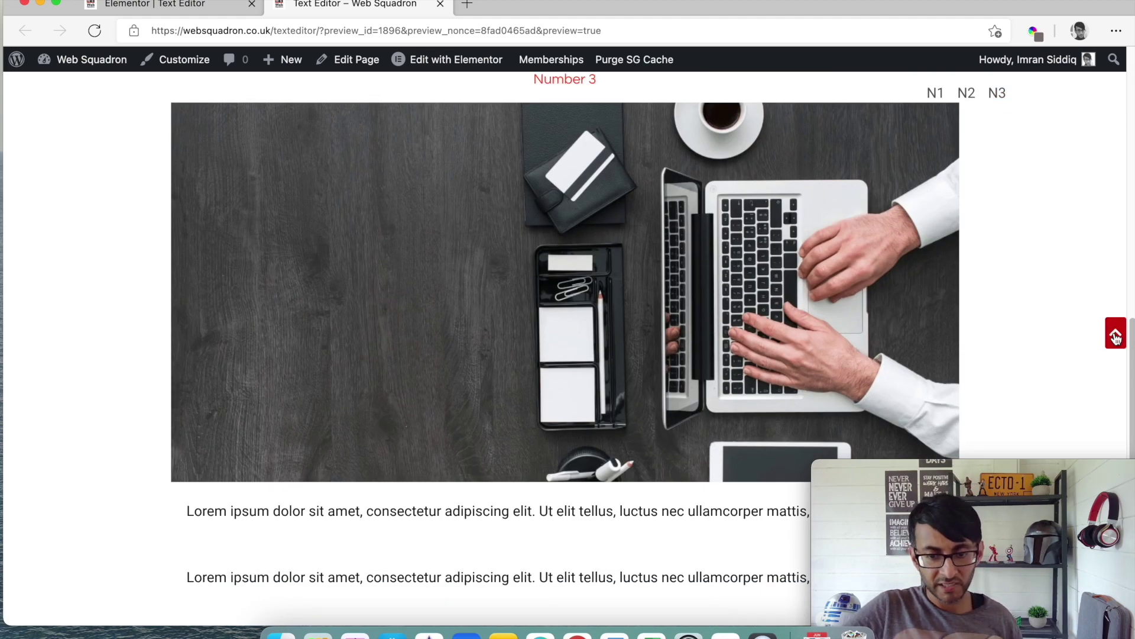
pyautogui.click(1116, 337)
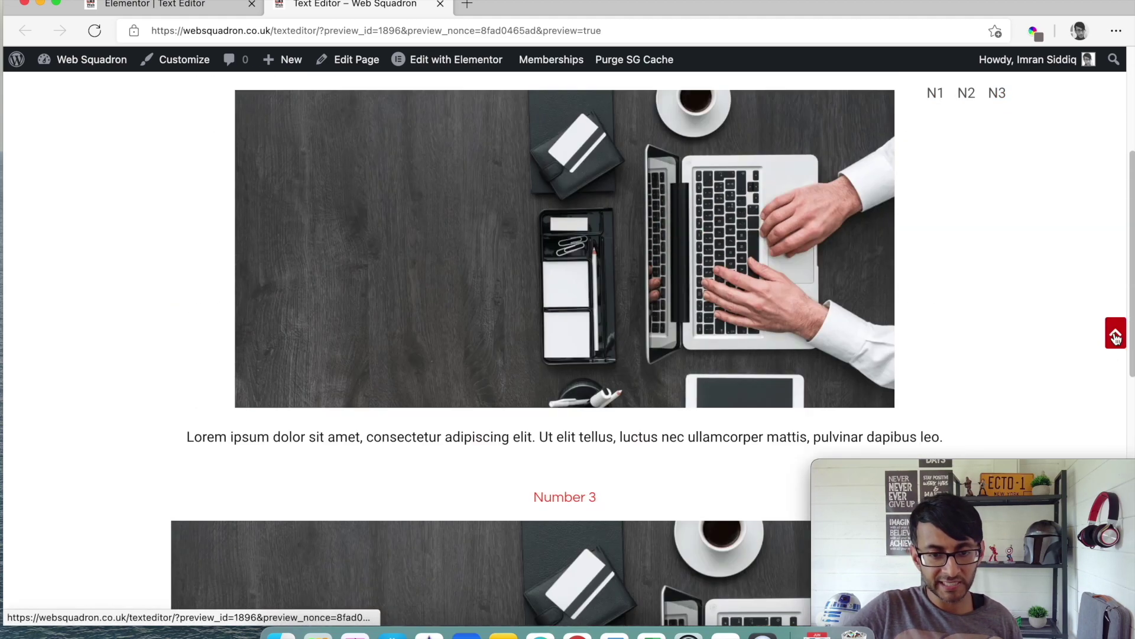
pyautogui.click(968, 250)
pyautogui.click(1116, 334)
pyautogui.click(986, 200)
pyautogui.click(1117, 336)
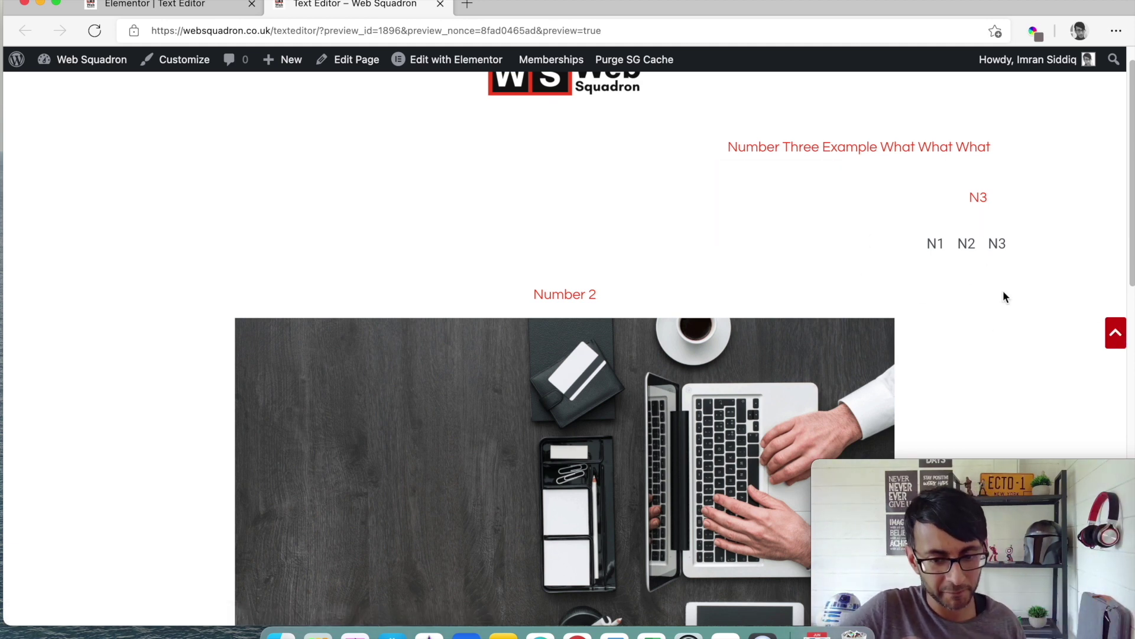
pyautogui.click(440, 4)
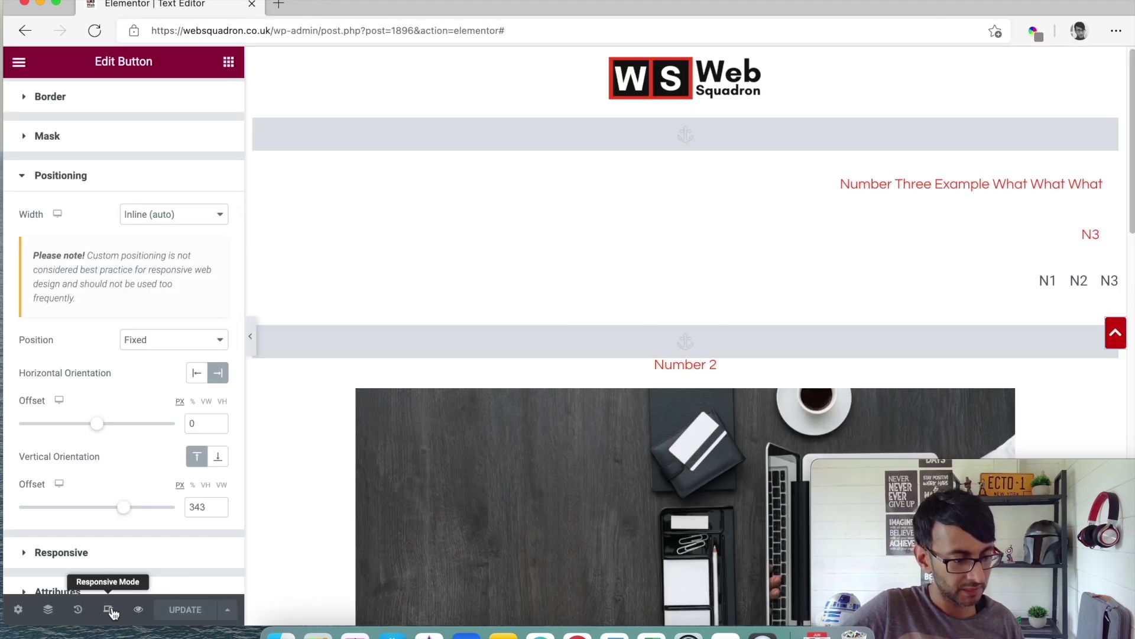
# Check the chevron button in the mobile and tablet layouts, testing it on mobile after jumping to Number 3 from the hamburger menu
pyautogui.click(109, 610)
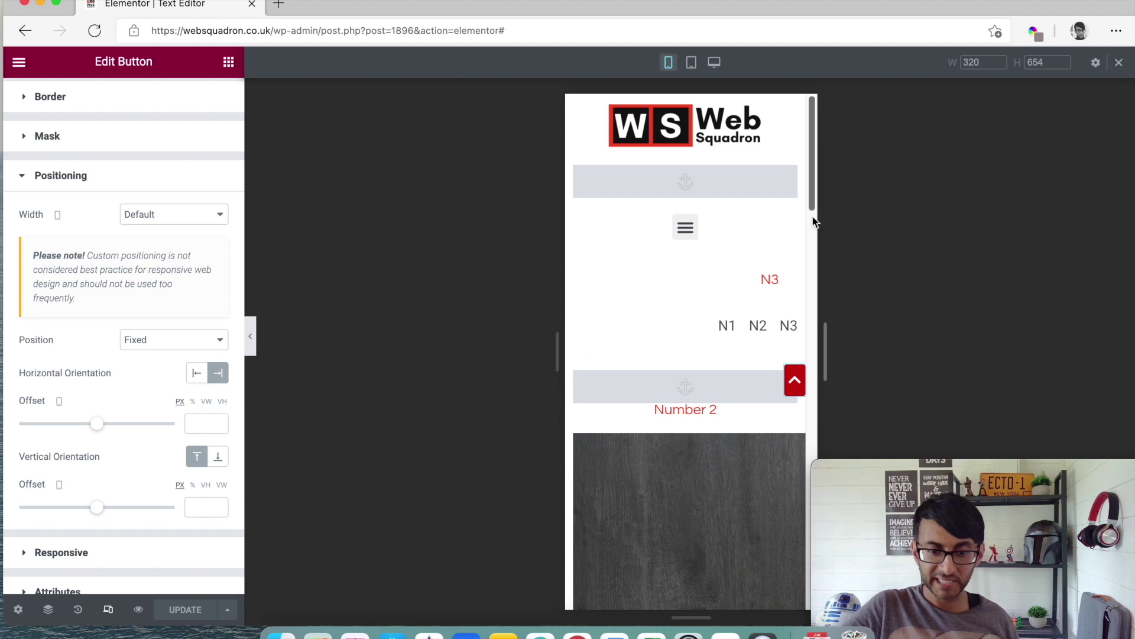
pyautogui.moveTo(812, 202)
pyautogui.mouseDown()
pyautogui.moveTo(814, 274)
pyautogui.moveTo(826, 189)
pyautogui.mouseUp()
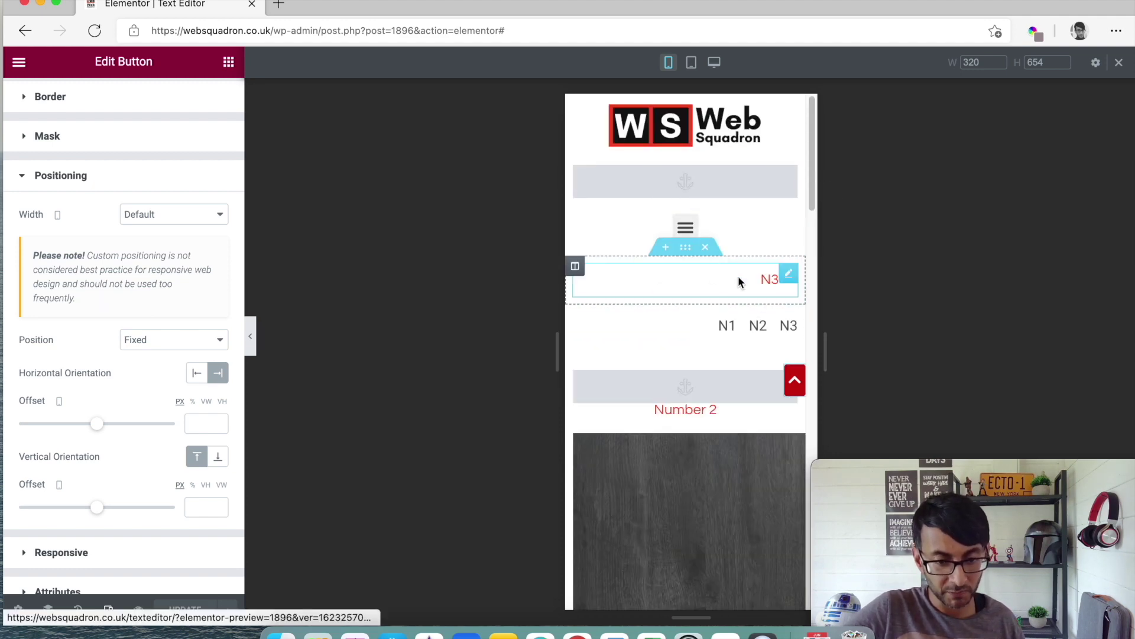
pyautogui.click(685, 228)
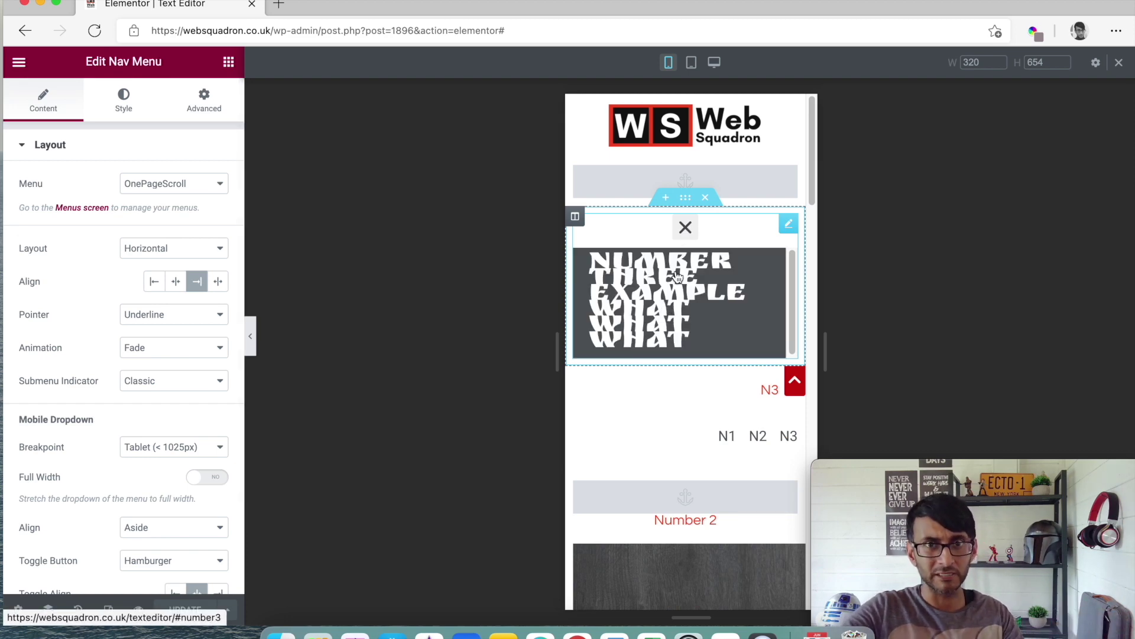
pyautogui.click(677, 276)
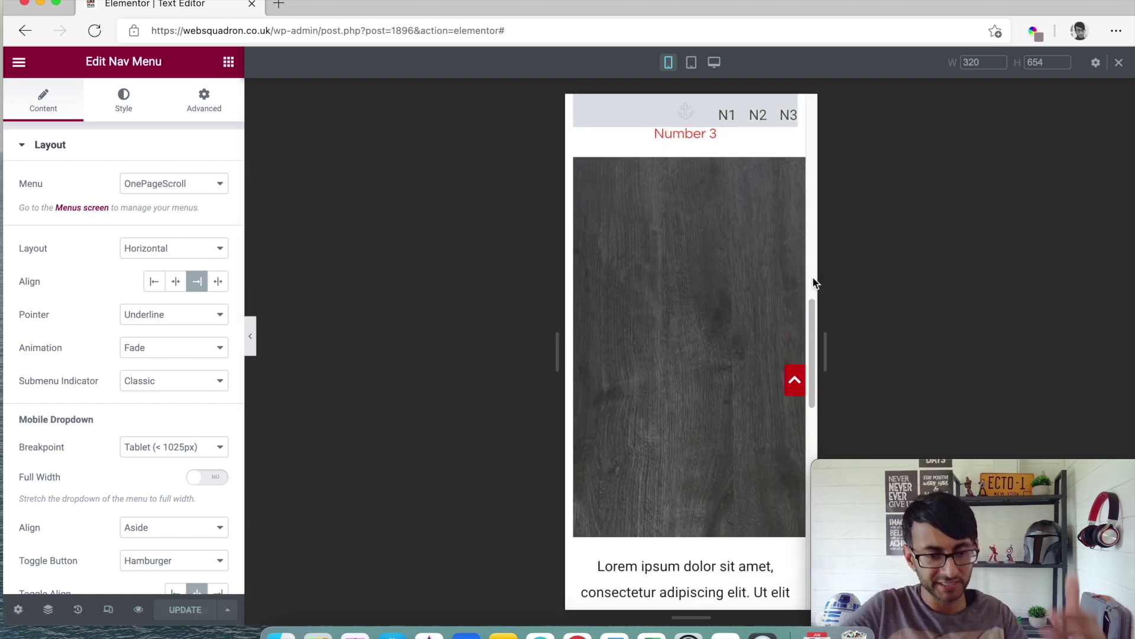
pyautogui.click(793, 394)
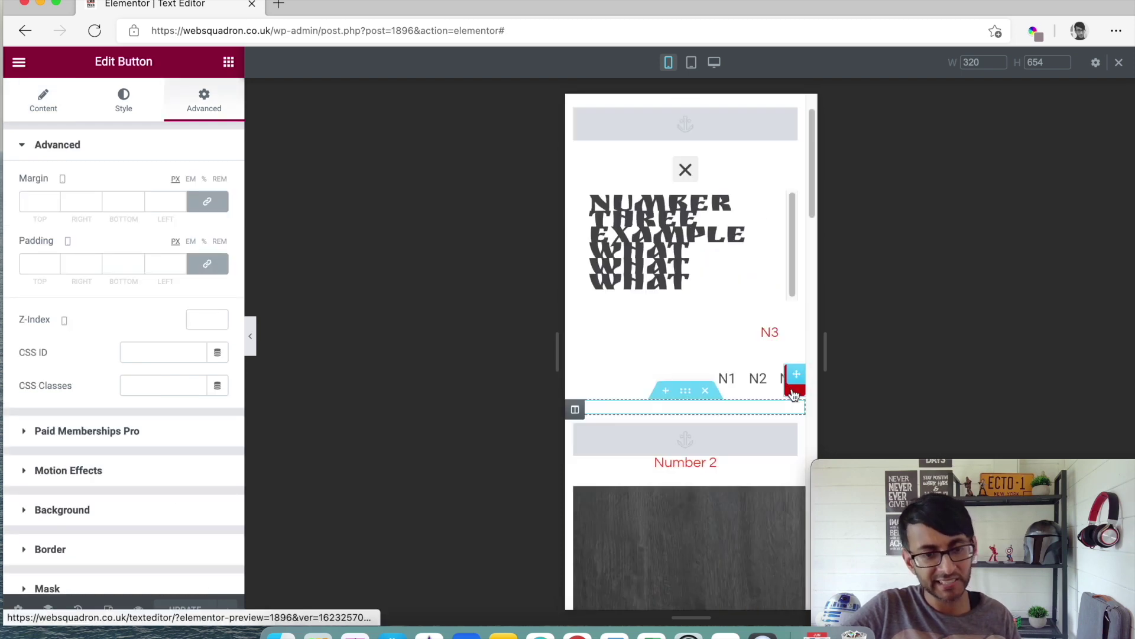
pyautogui.click(686, 197)
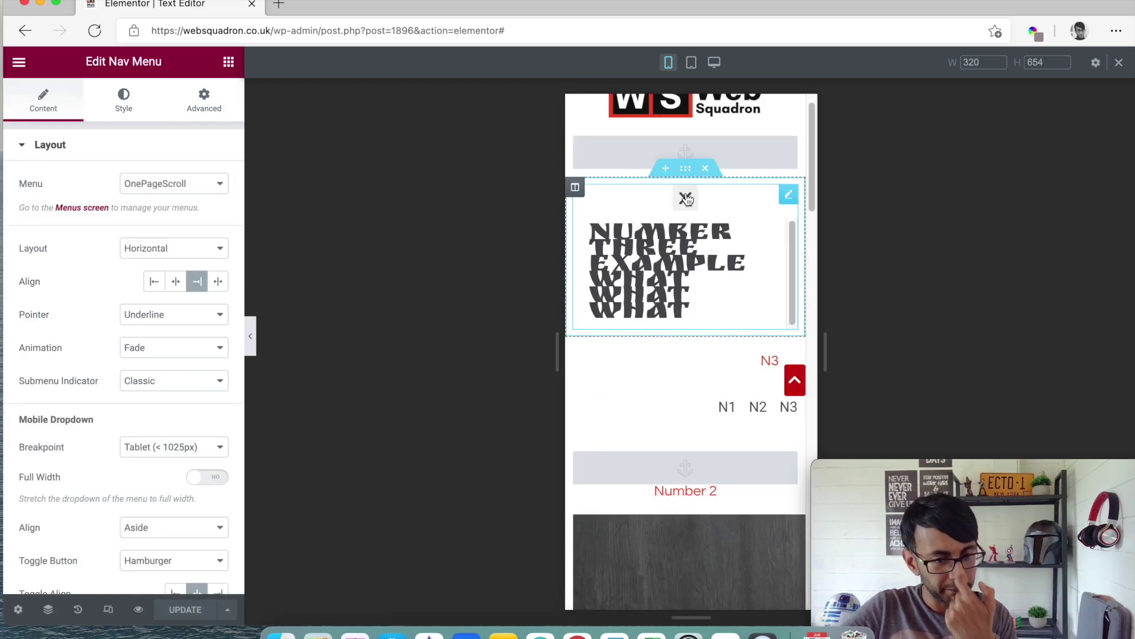
pyautogui.click(687, 197)
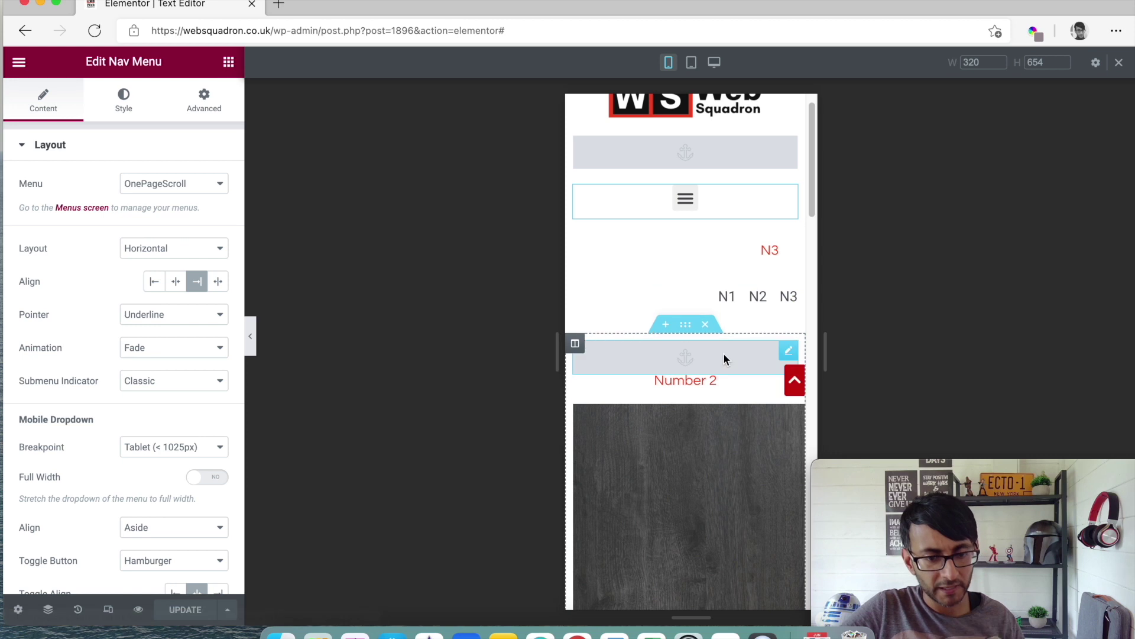
pyautogui.click(692, 63)
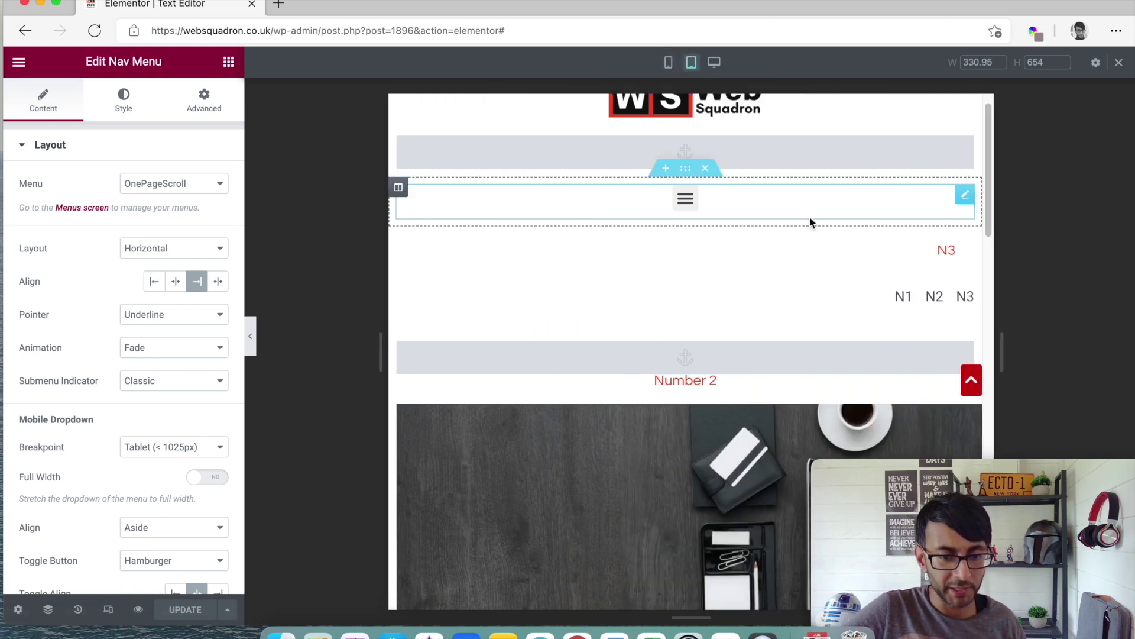
# In the mobile layout widened to about 389 px, unlink the Number 3 column's padding and set it to right 20 px and 0 elsewhere
pyautogui.click(668, 62)
pyautogui.moveTo(555, 263); pyautogui.dragTo(506, 272)
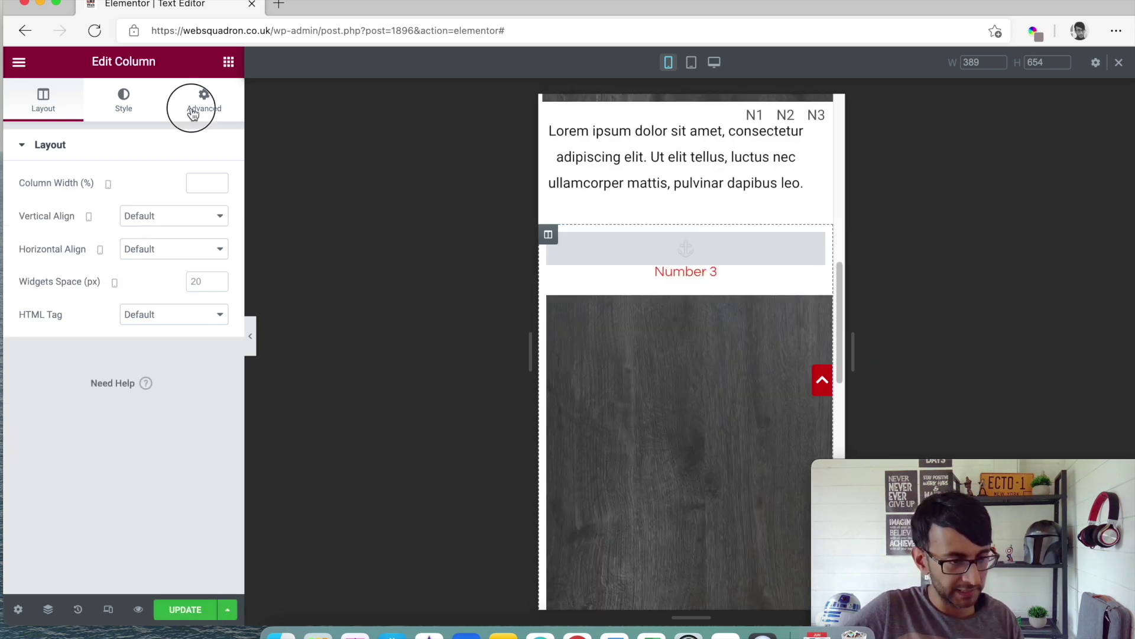
pyautogui.click(190, 109)
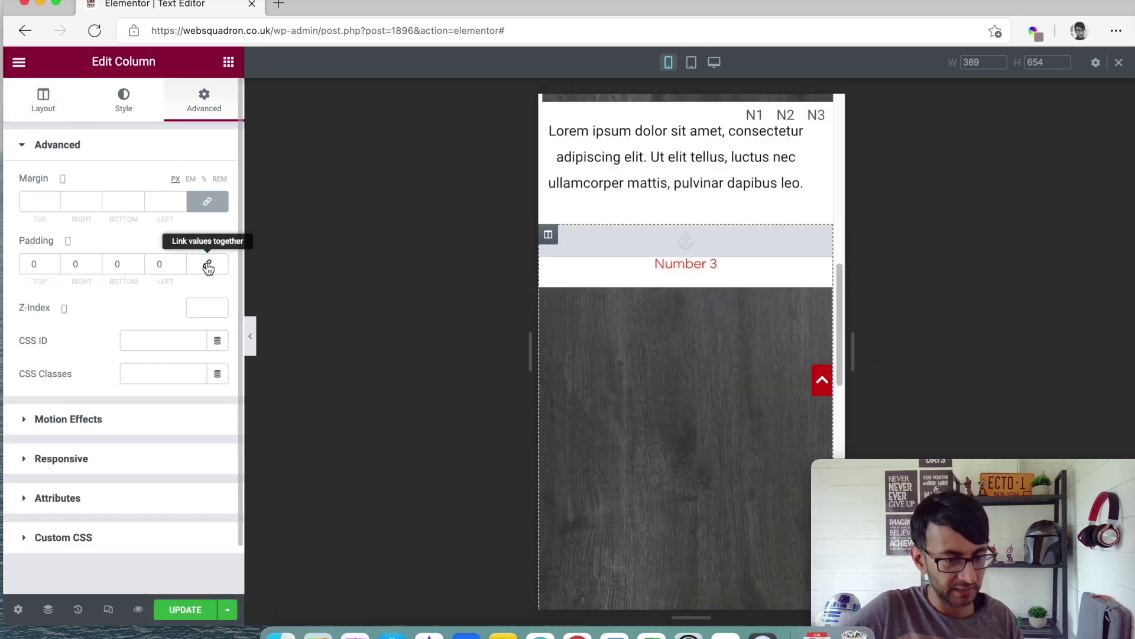
pyautogui.doubleClick(81, 266)
pyautogui.write('2')
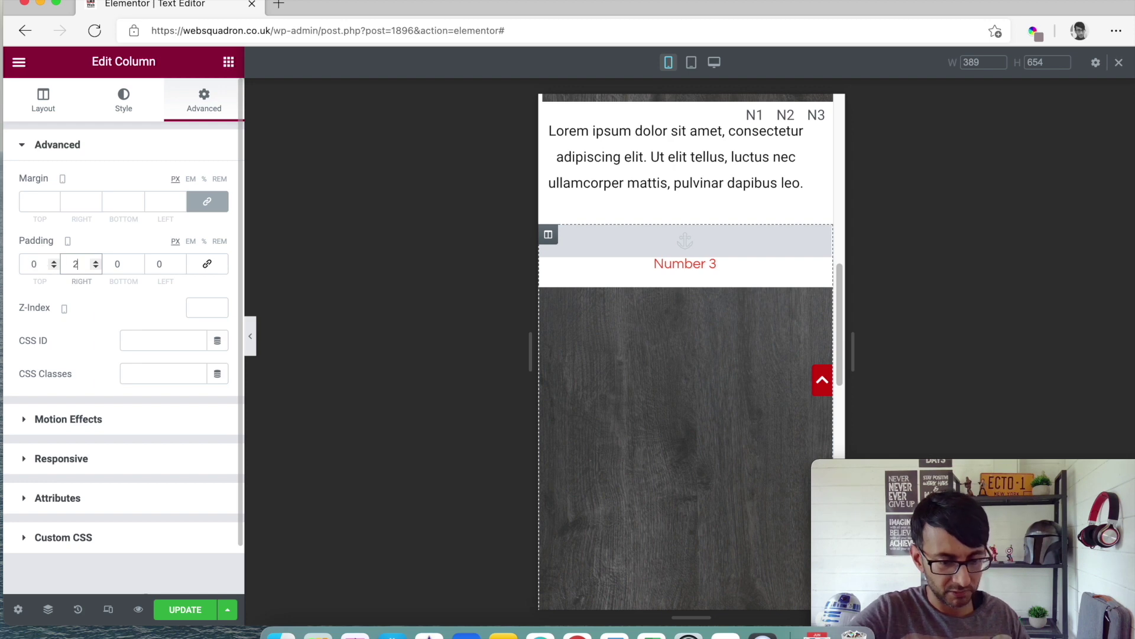
pyautogui.write('0')
pyautogui.scroll(-5, 789, 289)
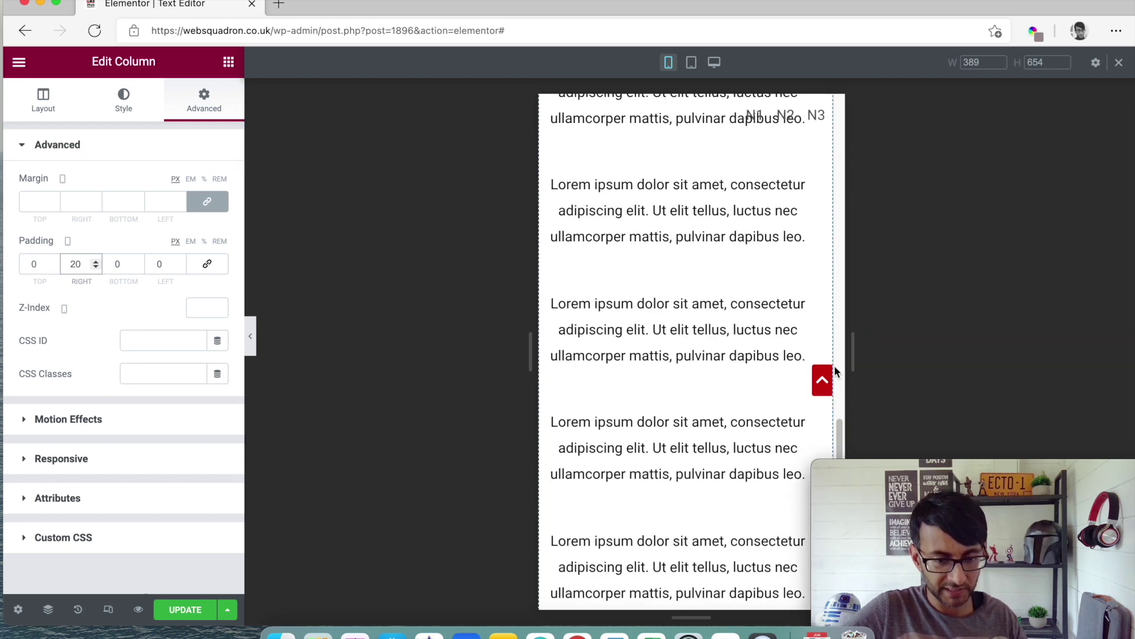
# Return to the desktop layout and duplicate the red chevron button
pyautogui.moveTo(841, 423)
pyautogui.mouseDown()
pyautogui.moveTo(844, 396)
pyautogui.moveTo(847, 443)
pyautogui.mouseUp()
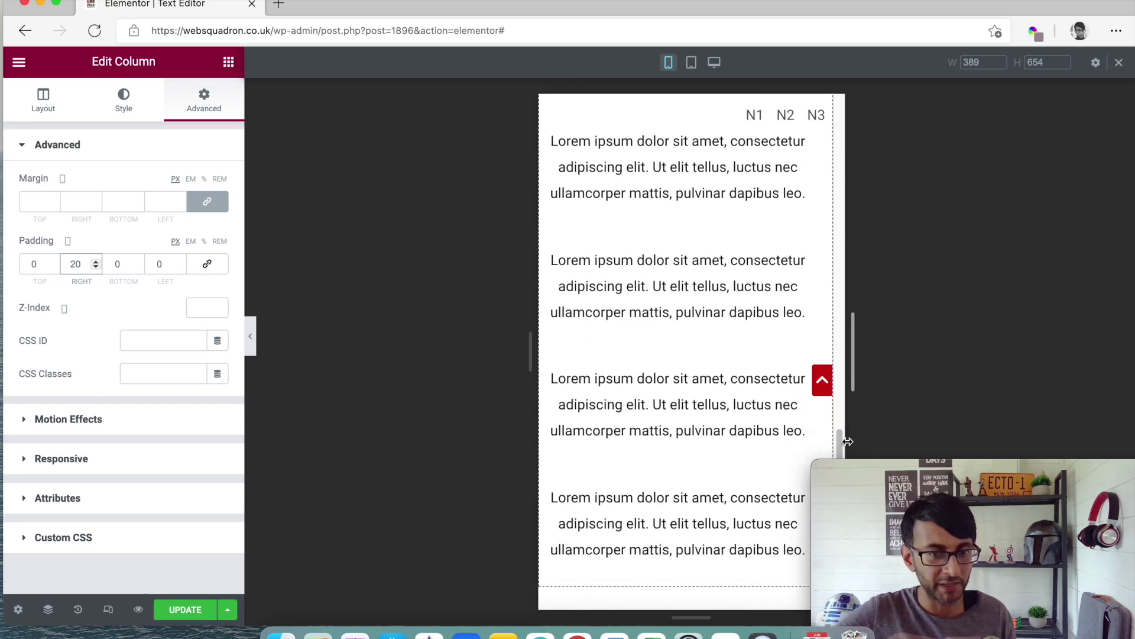
pyautogui.click(714, 62)
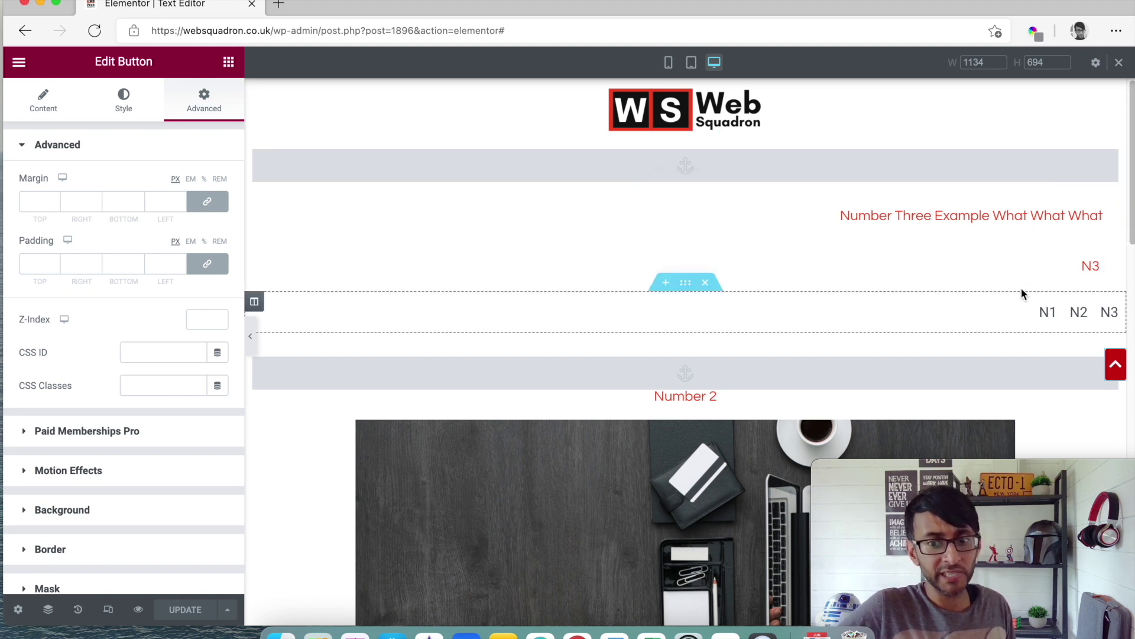
pyautogui.scroll(-3, 1108, 319)
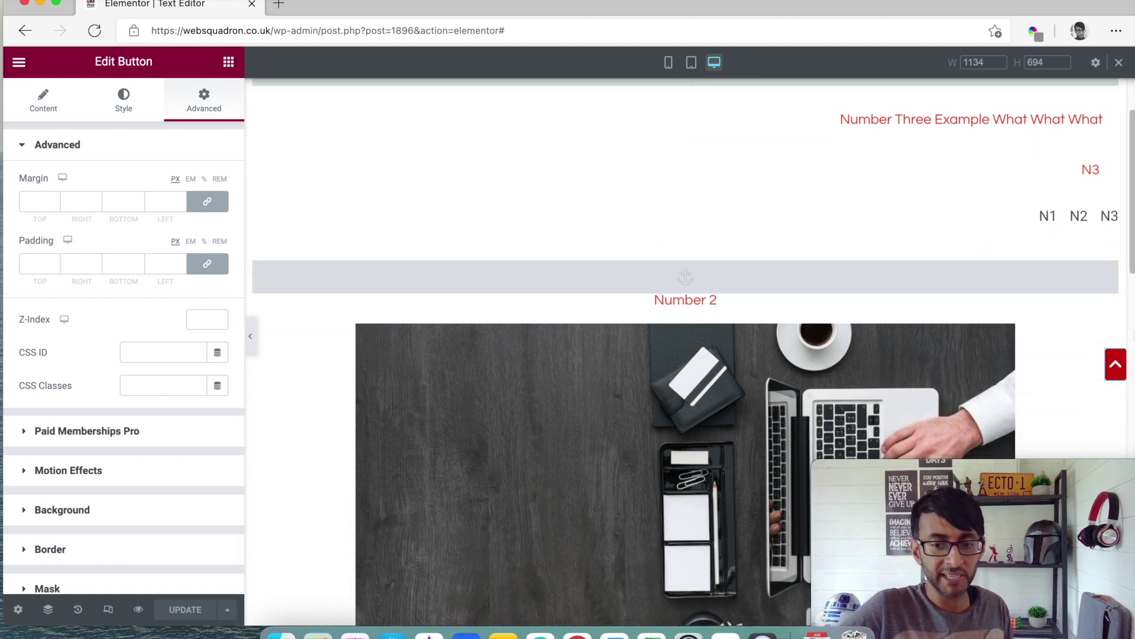
pyautogui.rightClick(1117, 363)
pyautogui.click(1073, 396)
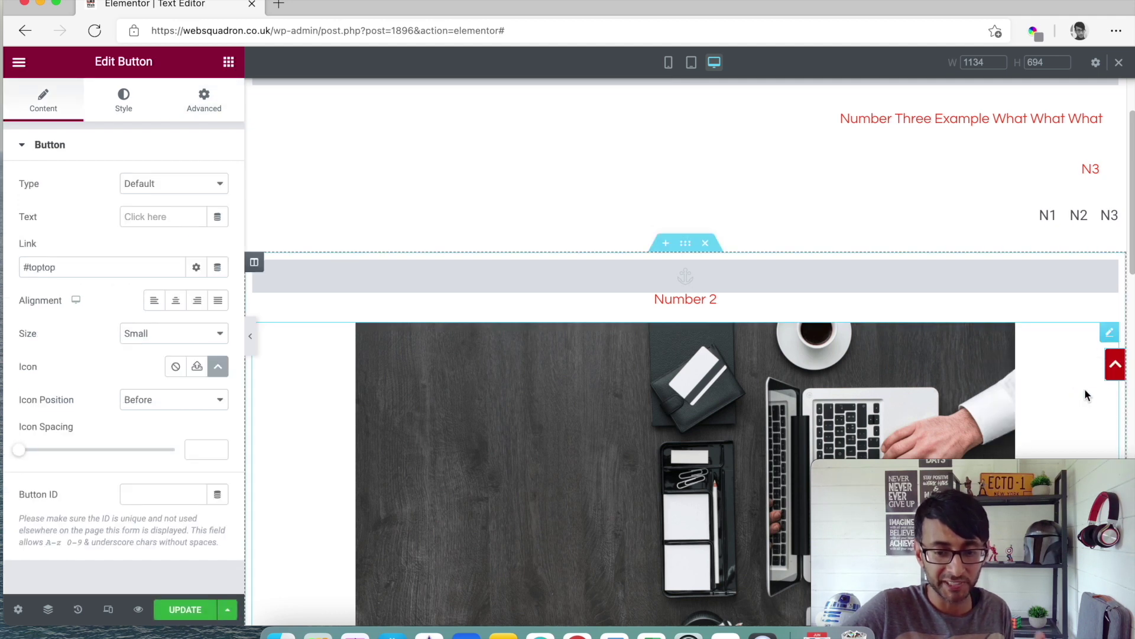
# Set the duplicate chevron button's vertical offset to 293 px from the top in its positioning settings
pyautogui.click(186, 113)
pyautogui.scroll(-1, 100, 544)
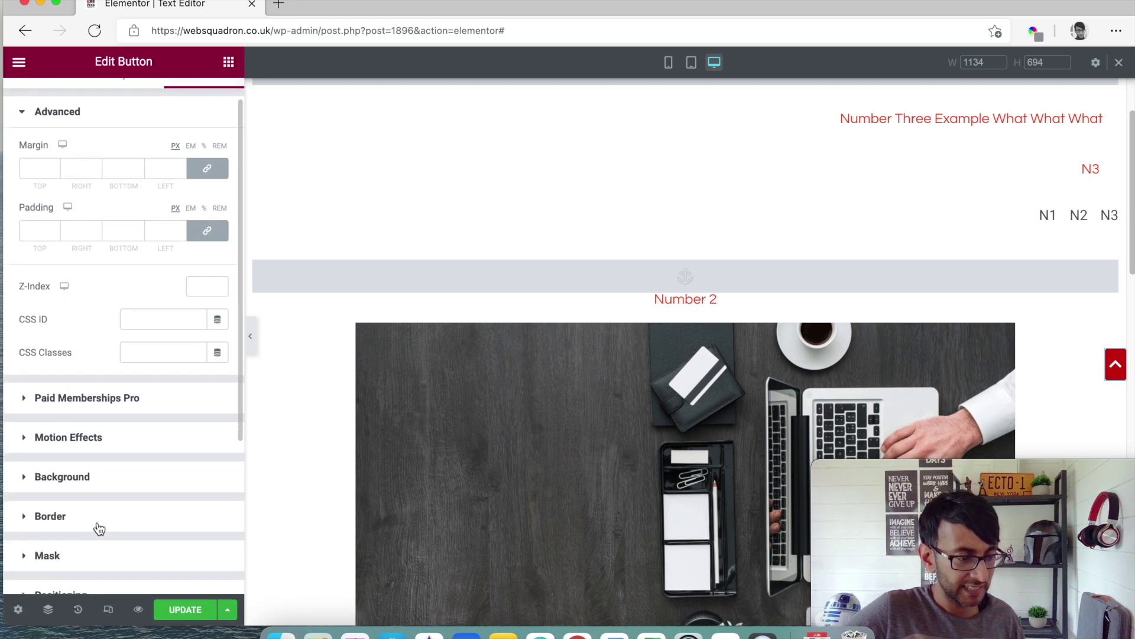
pyautogui.scroll(-3, 83, 514)
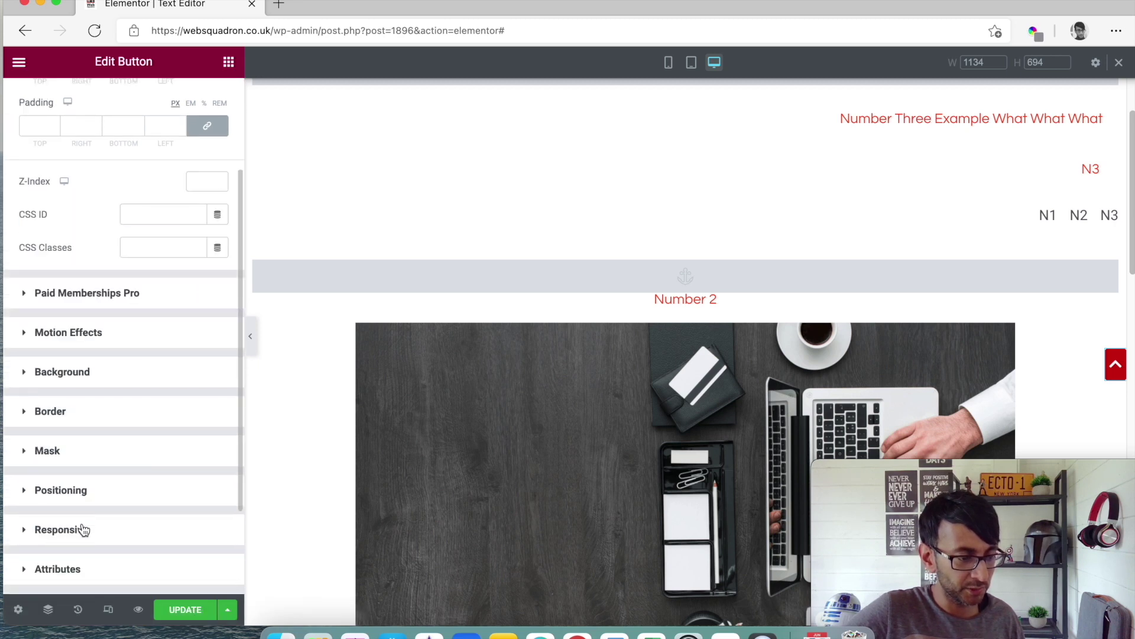
pyautogui.click(91, 491)
pyautogui.scroll(-5, 169, 357)
pyautogui.moveTo(127, 517); pyautogui.dragTo(123, 517)
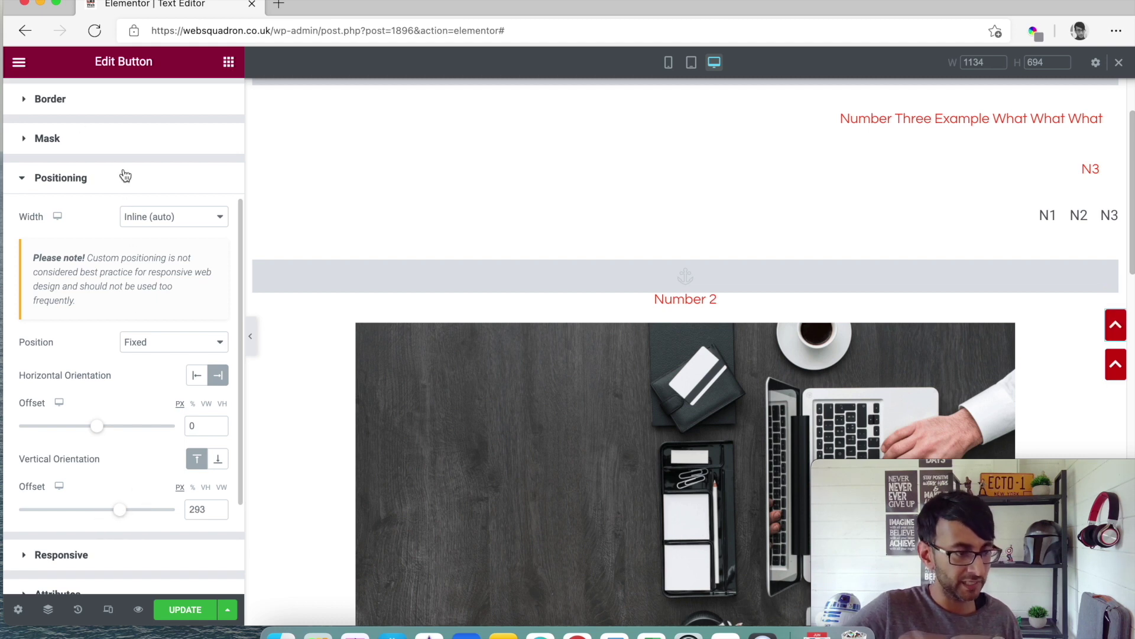
# Change the duplicate chevron button's normal background color to the black global color
pyautogui.scroll(6, 74, 123)
pyautogui.click(56, 104)
pyautogui.click(123, 104)
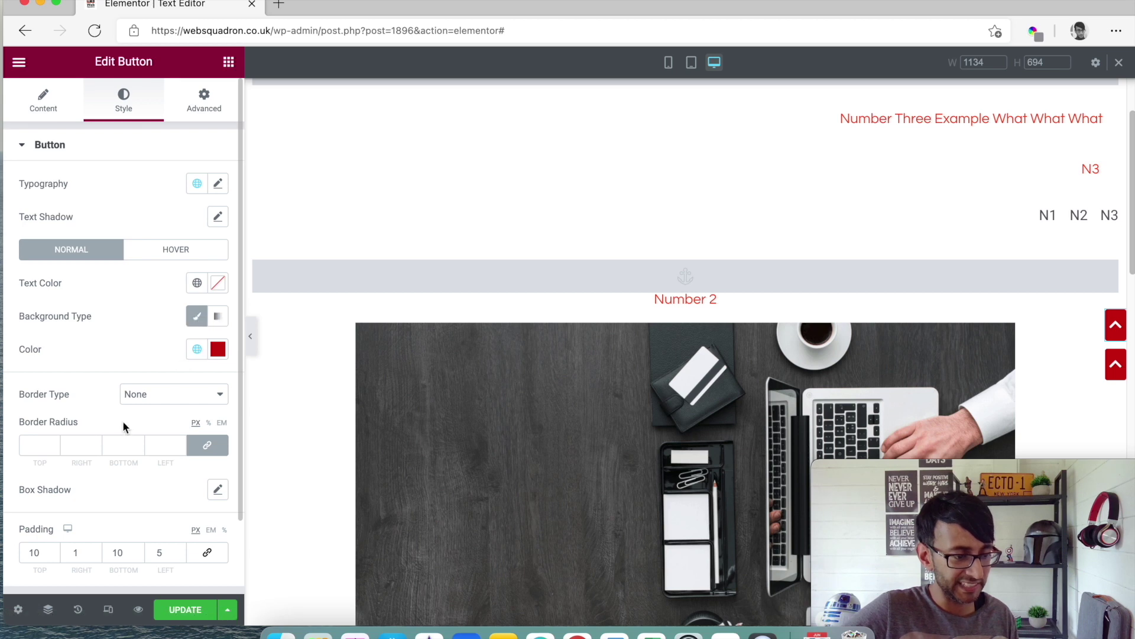
pyautogui.click(196, 349)
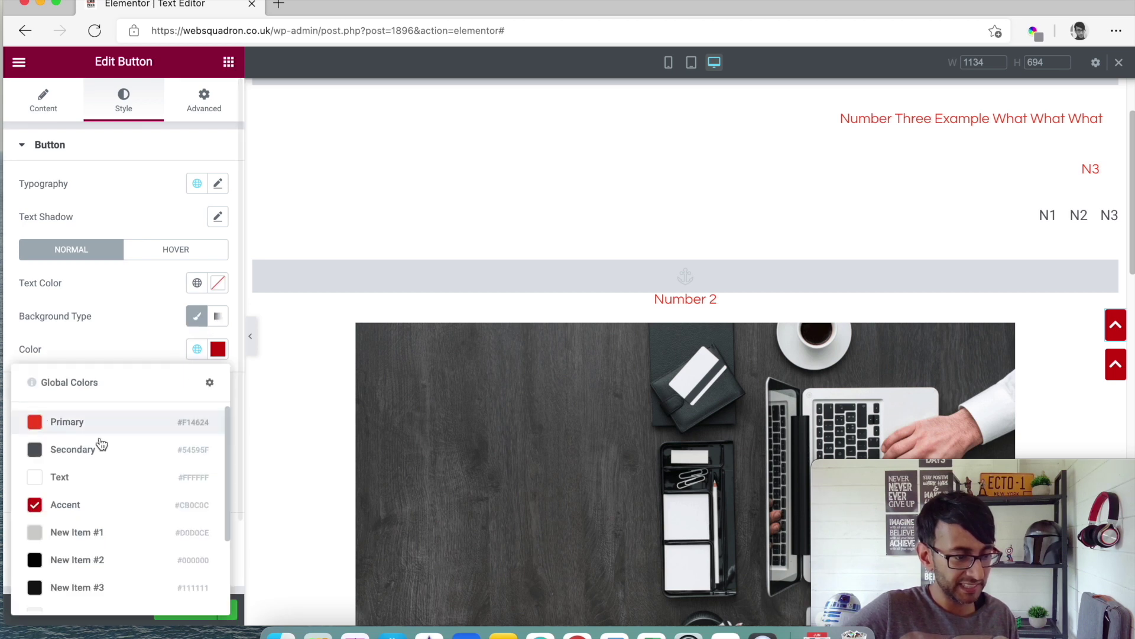
pyautogui.click(103, 570)
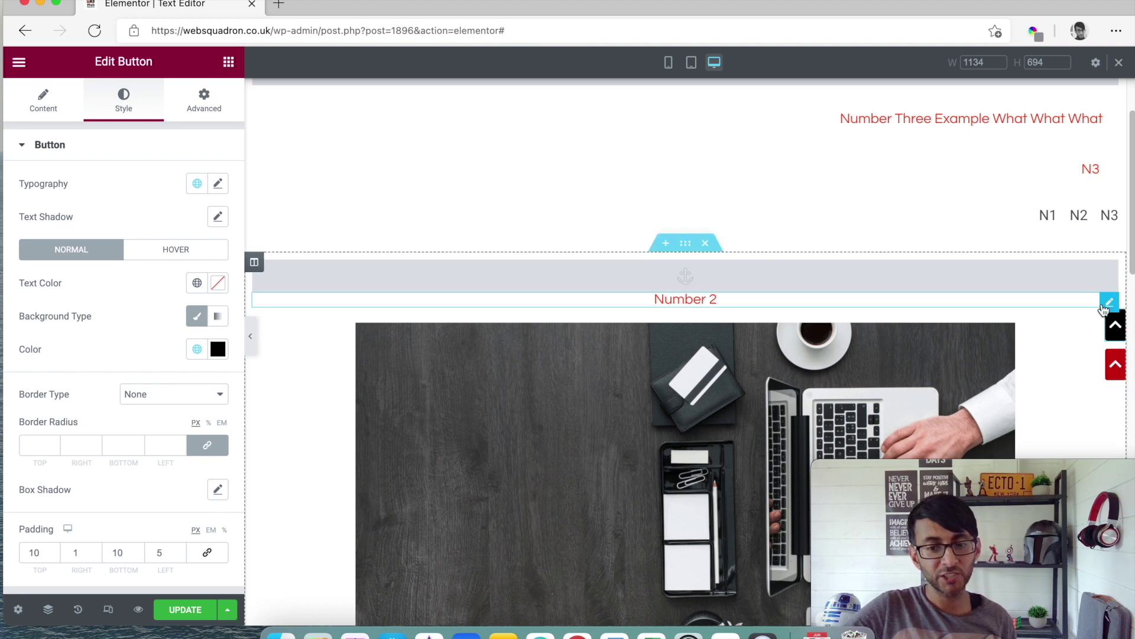
# Try the black chevron button's left horizontal orientation, restore the right one, and set its vertical offset to 515 px from the top
pyautogui.scroll(-5, 801, 453)
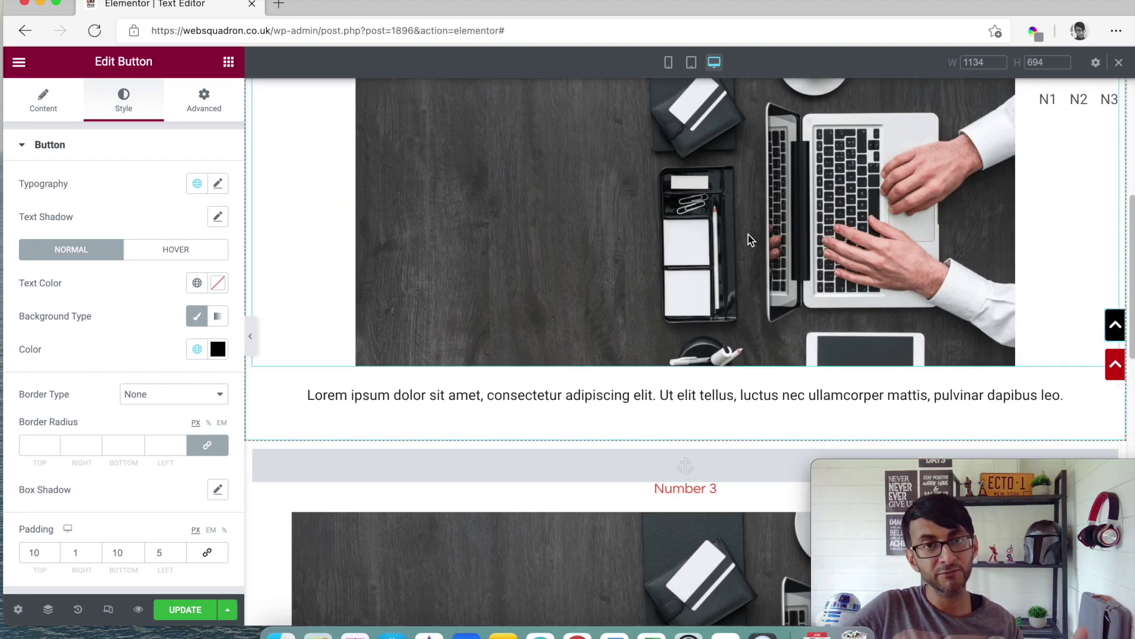
pyautogui.scroll(8, 601, 303)
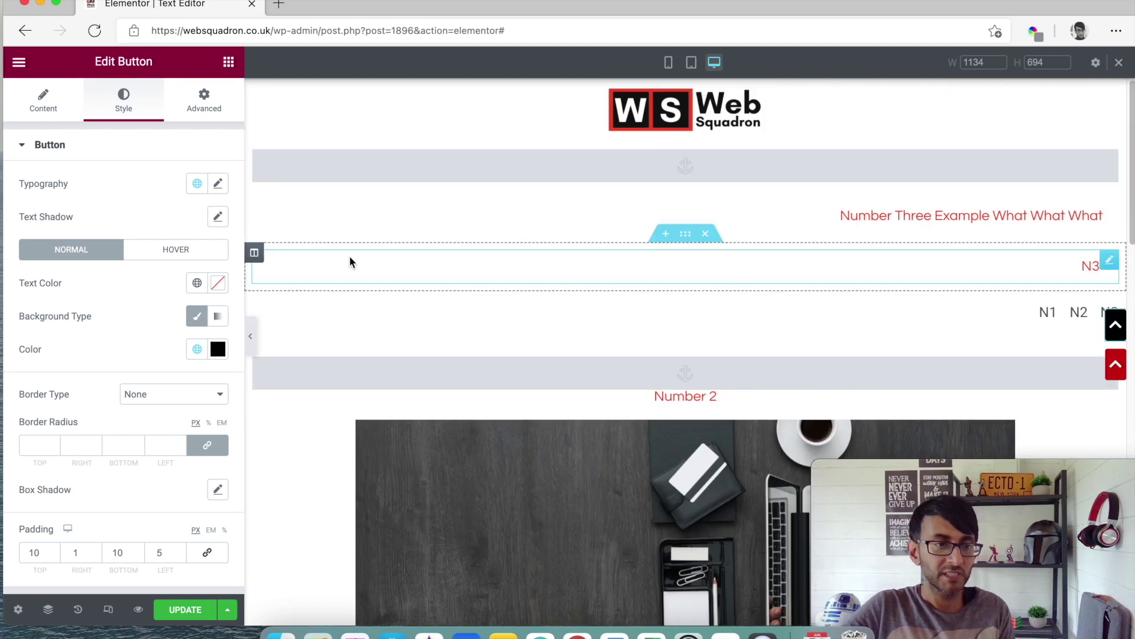
pyautogui.click(212, 106)
pyautogui.scroll(-4, 151, 373)
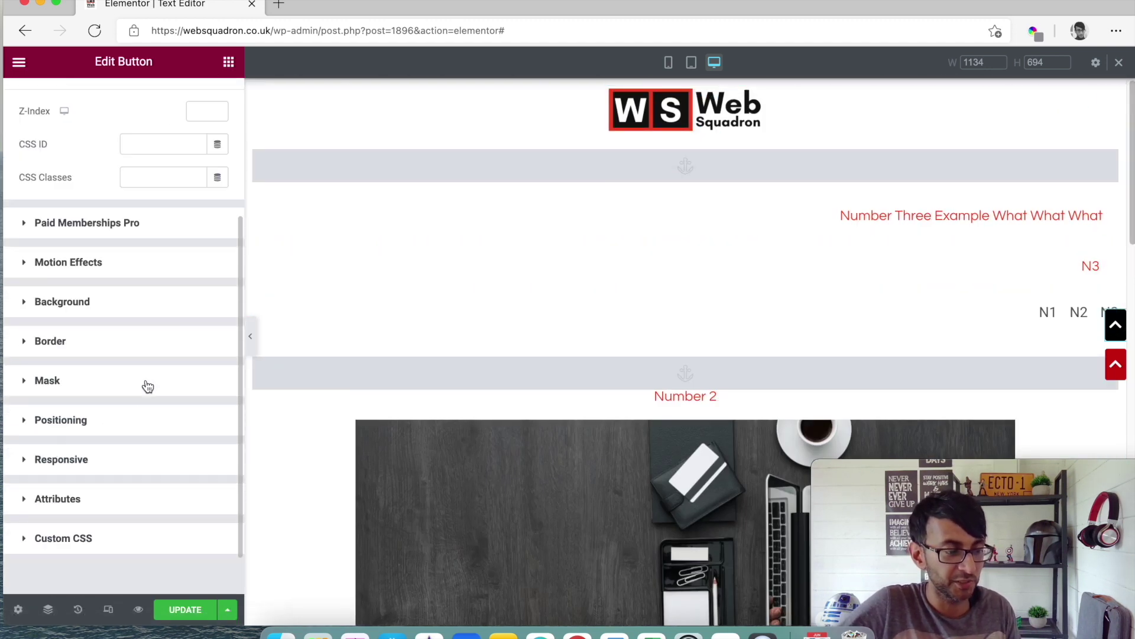
pyautogui.click(101, 418)
pyautogui.scroll(-2, 178, 361)
pyautogui.scroll(-2, 207, 365)
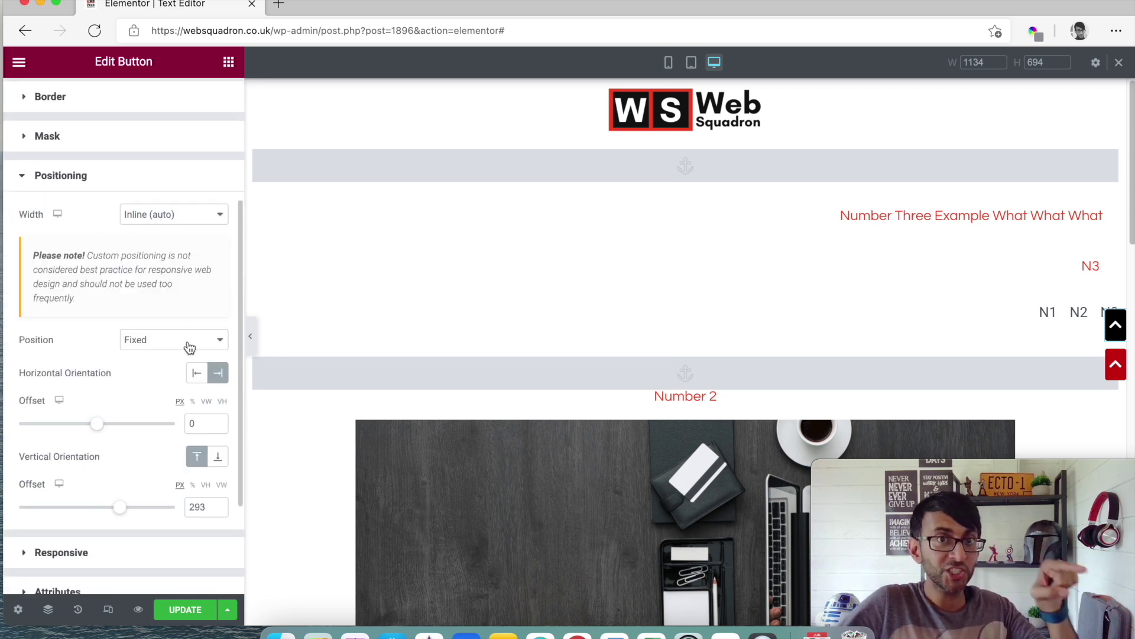
pyautogui.click(197, 378)
pyautogui.click(217, 374)
pyautogui.moveTo(110, 513); pyautogui.dragTo(138, 509)
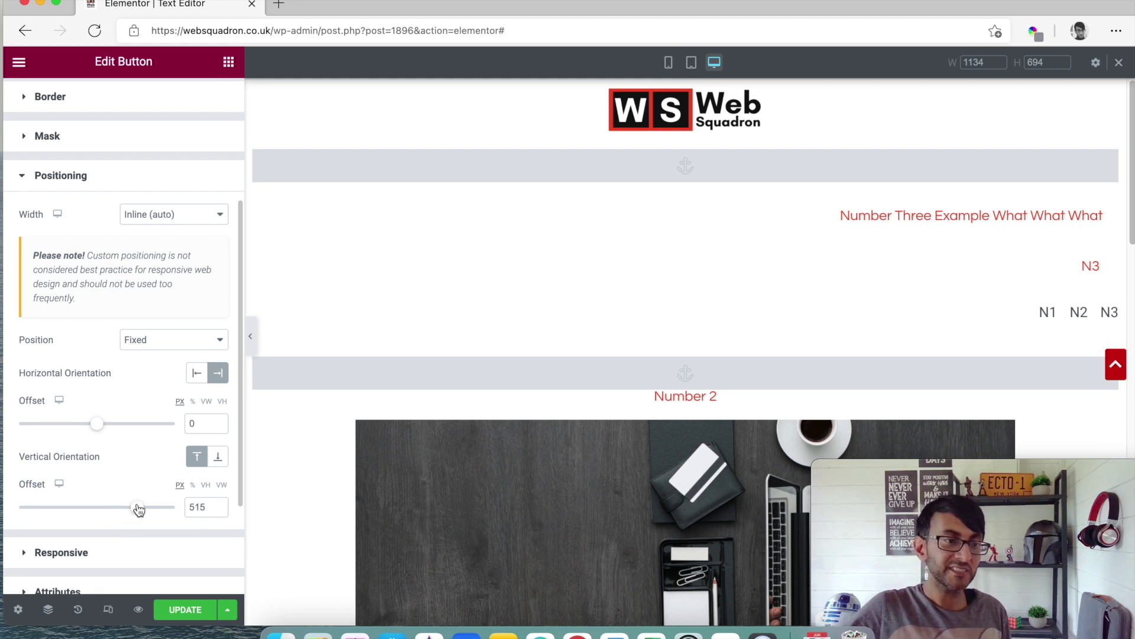